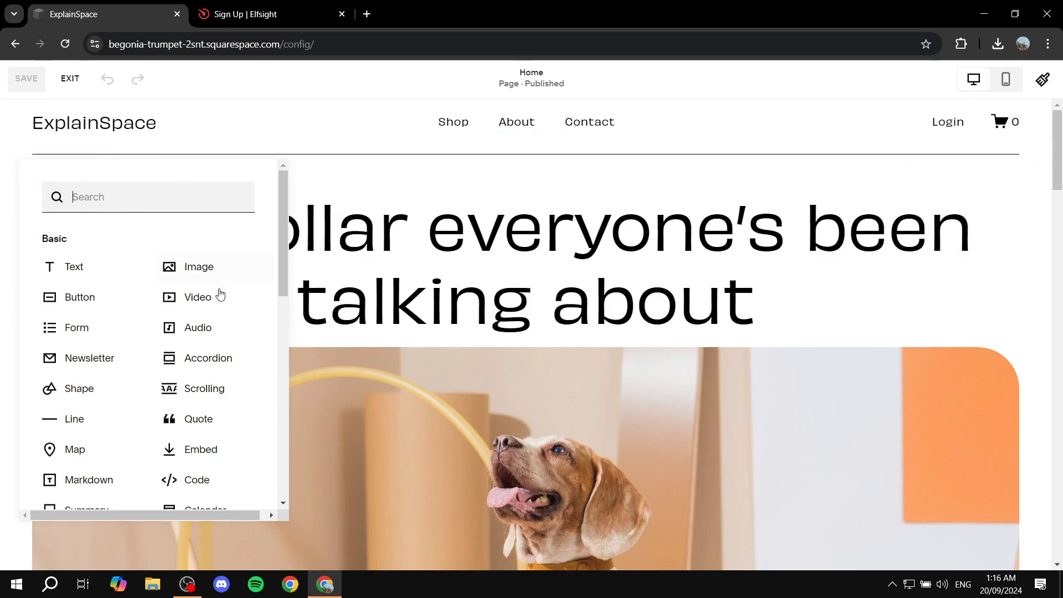
# Step: Look through the blocks available for the Home page and exit the page editor
pyautogui.scroll(-1, 168, 321)
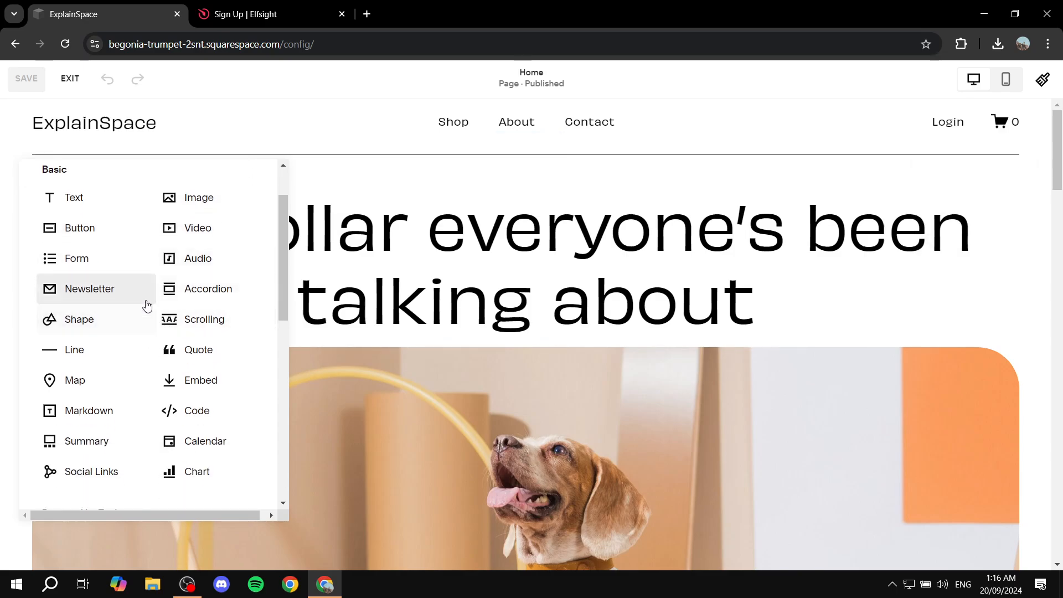
pyautogui.scroll(-1, 135, 381)
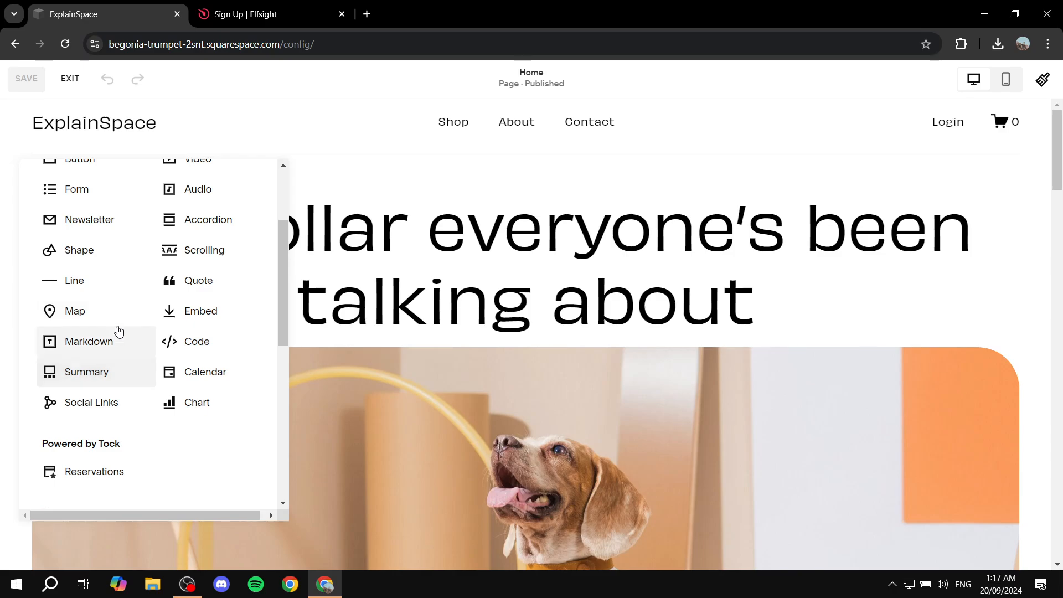
pyautogui.scroll(-2, 139, 324)
pyautogui.scroll(-4, 166, 310)
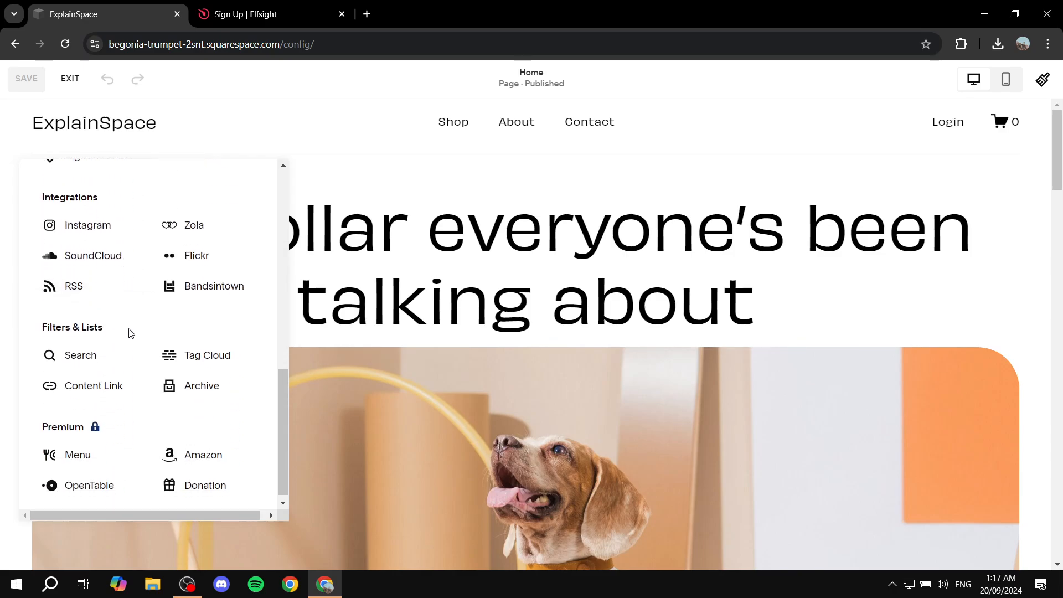
pyautogui.scroll(8, 159, 339)
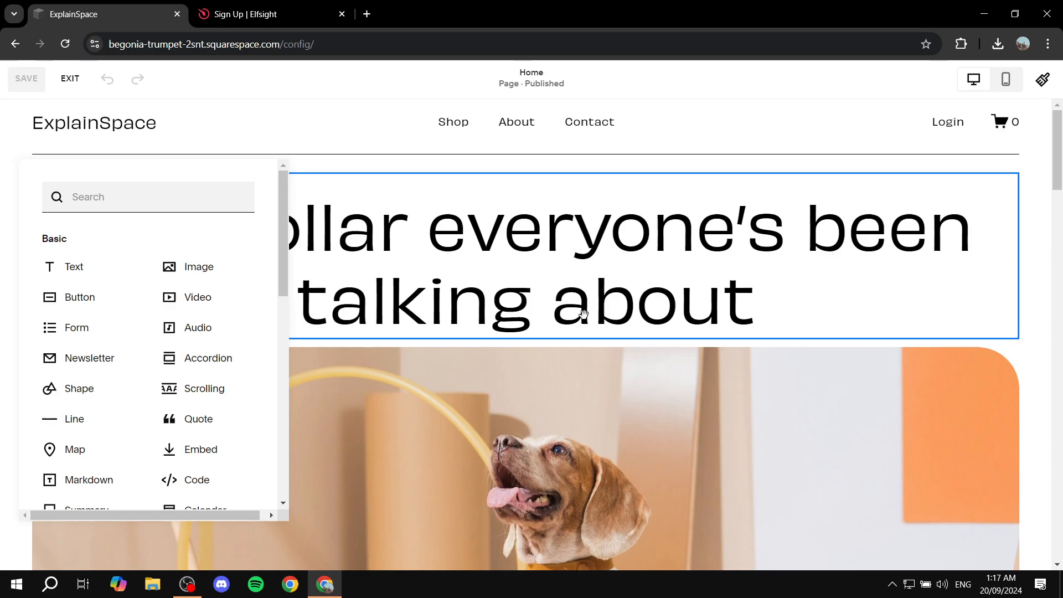
pyautogui.click(328, 133)
pyautogui.click(70, 79)
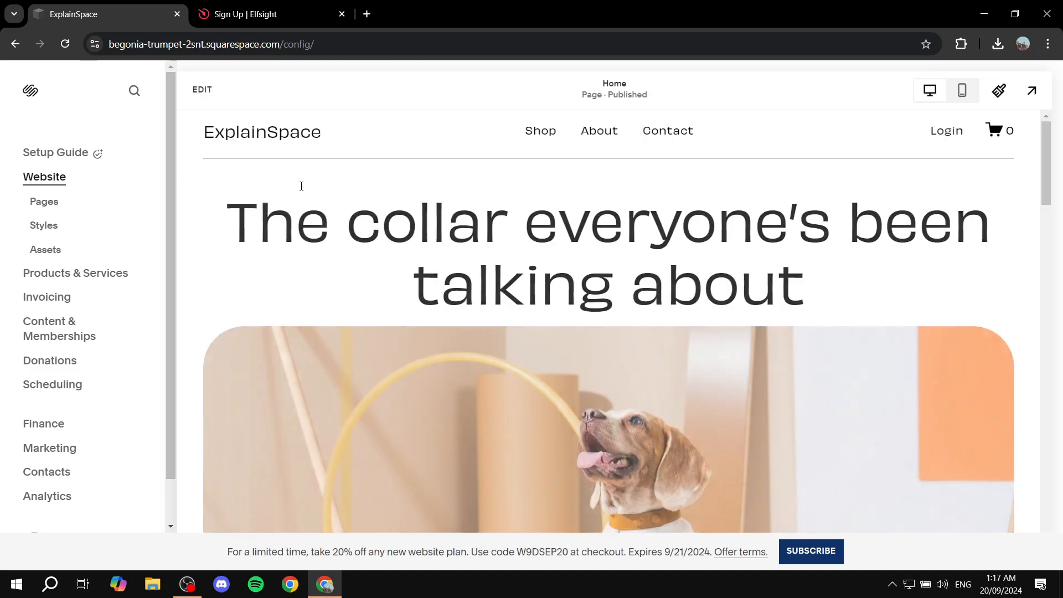
# Step: Switch to the Elfsight sign-up page and dismiss the Google sign-in prompt
pyautogui.click(258, 6)
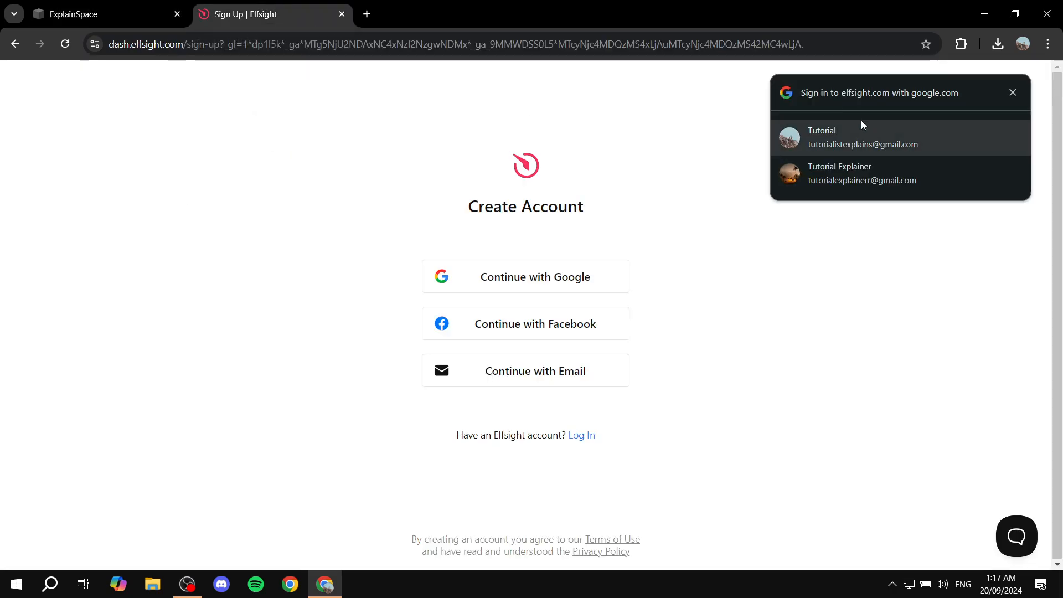
pyautogui.click(1010, 95)
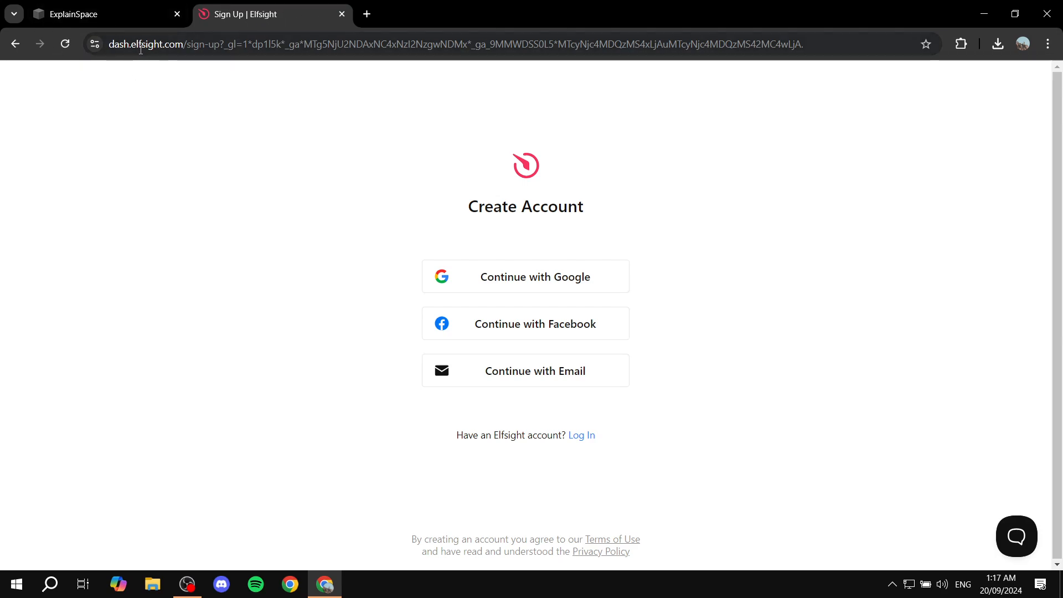
pyautogui.moveTo(133, 45); pyautogui.dragTo(178, 46)
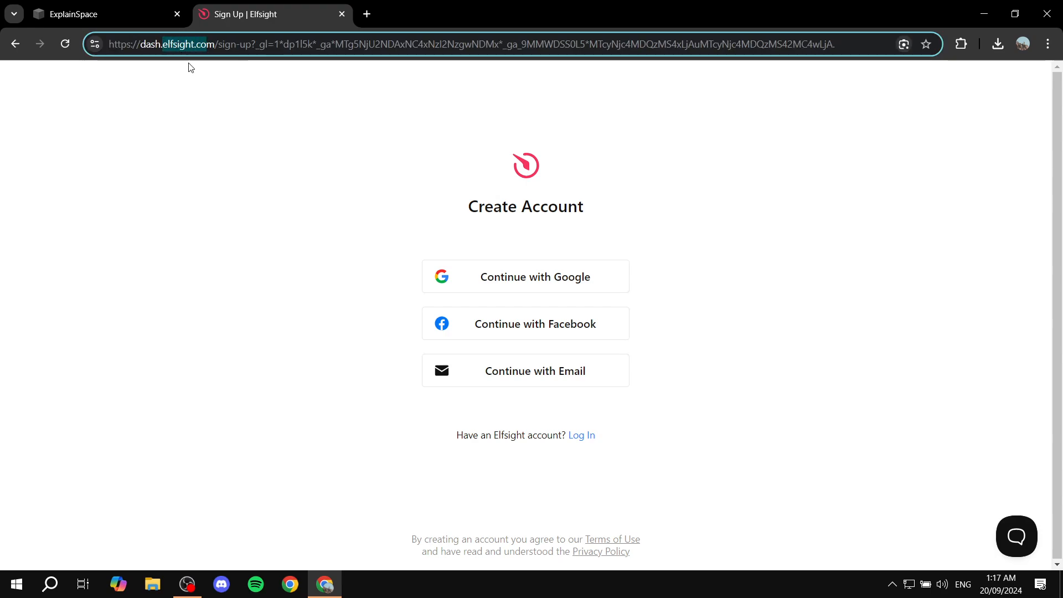
pyautogui.click(250, 141)
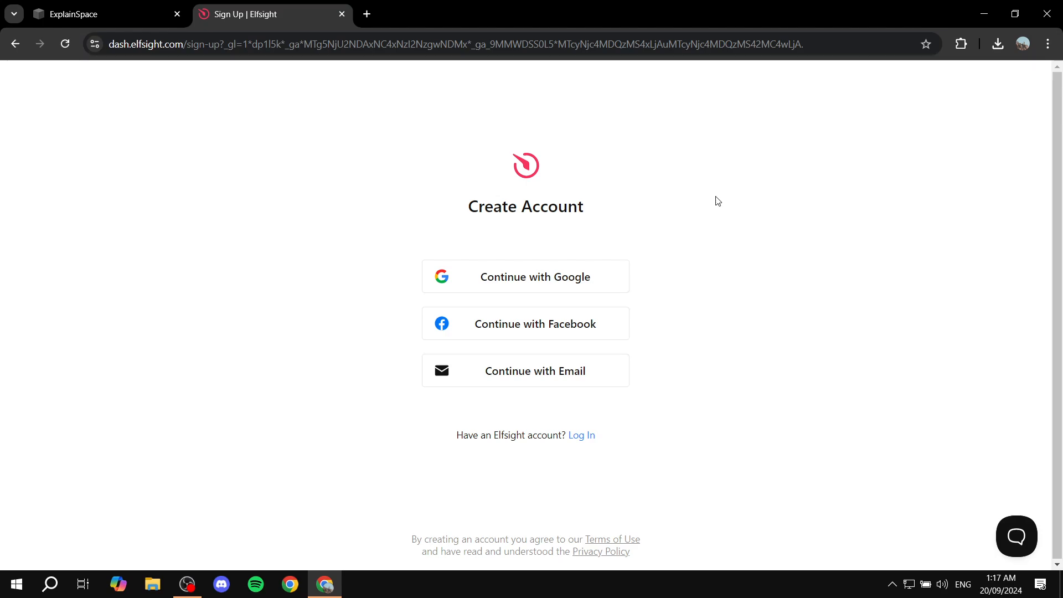
# Step: Create the Elfsight account with an existing Google account and close the Getting Started checklist
pyautogui.click(512, 277)
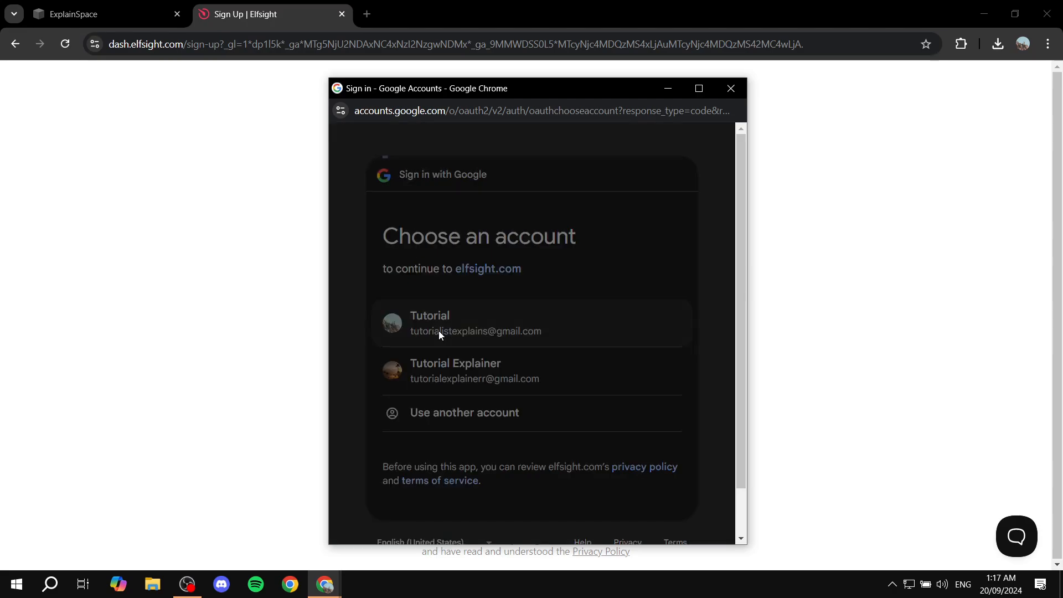
pyautogui.click(439, 331)
pyautogui.click(590, 494)
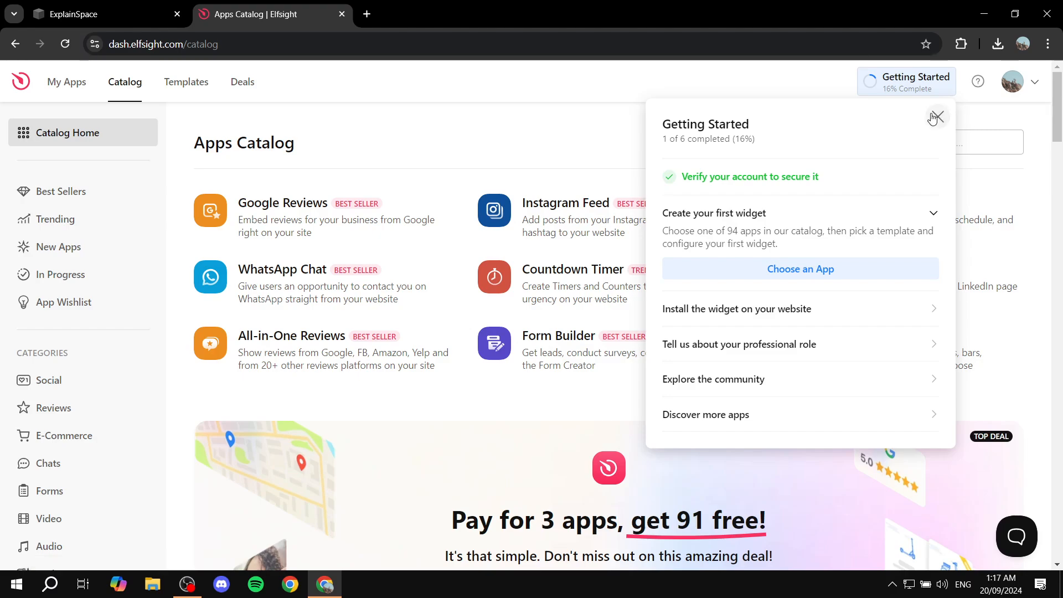
pyautogui.click(936, 116)
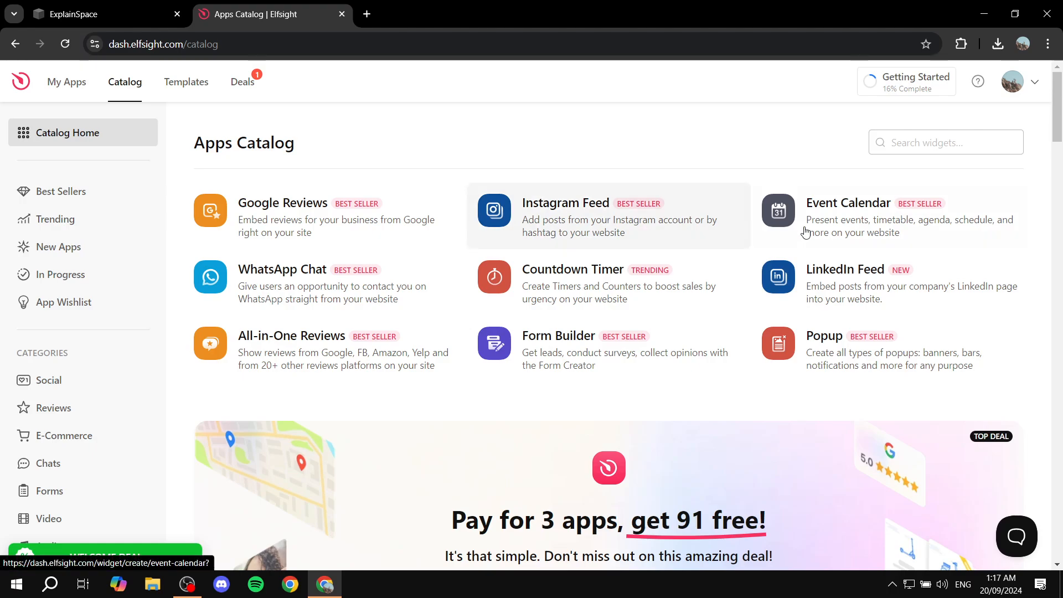
# Step: Search the apps catalog for "back to" and open the Back to Top widget
pyautogui.scroll(-8, 519, 277)
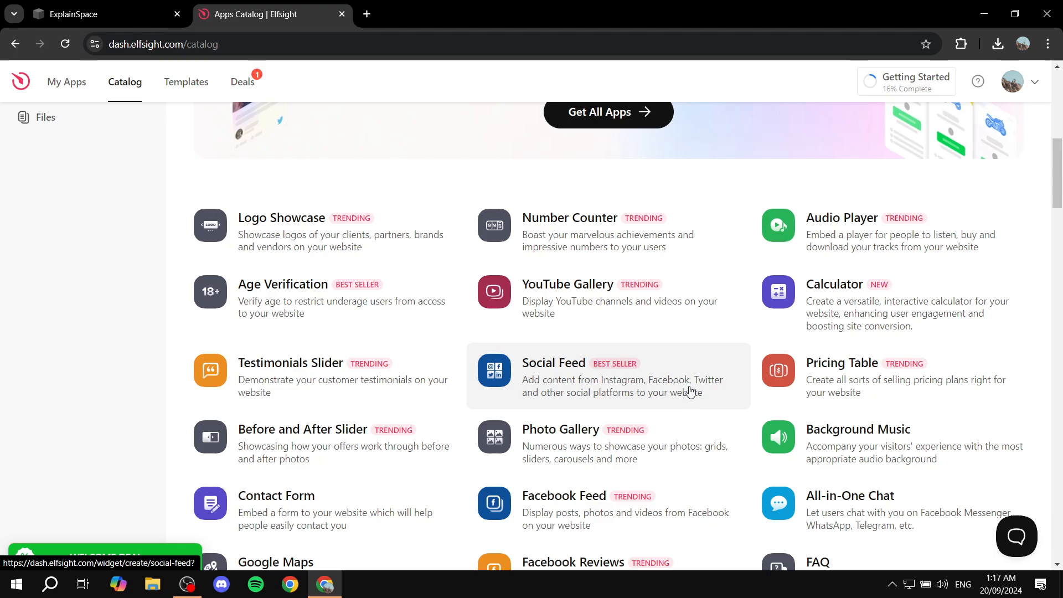
pyautogui.scroll(10, 741, 373)
pyautogui.click(940, 142)
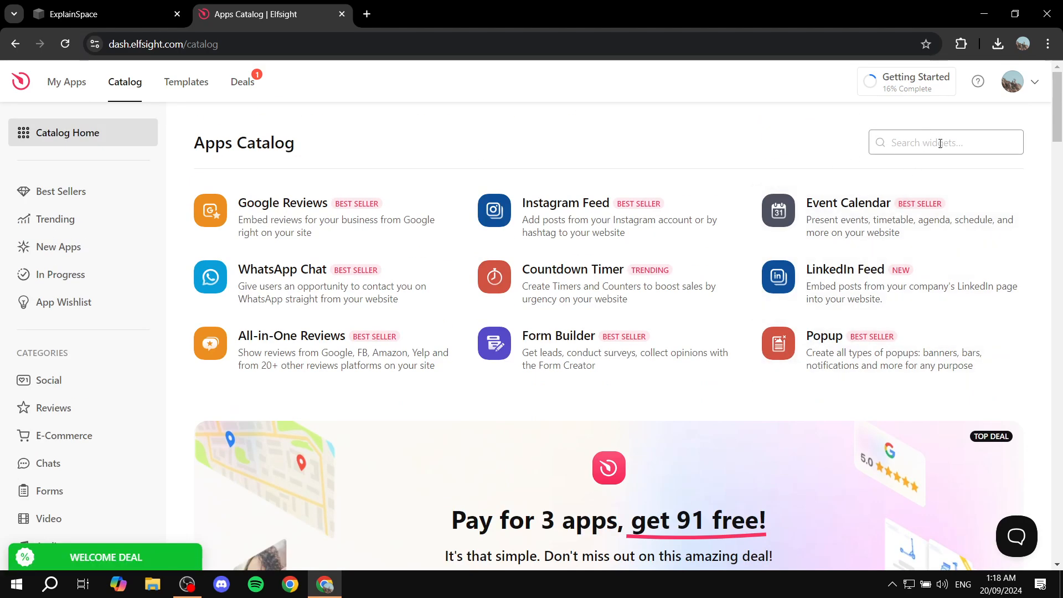
pyautogui.write('back to')
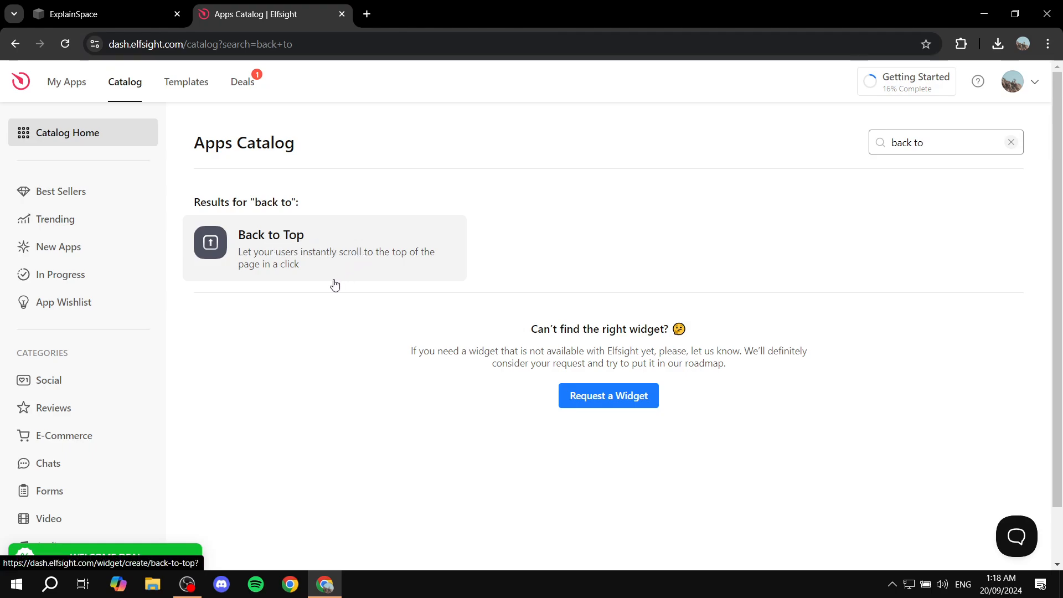
pyautogui.click(263, 256)
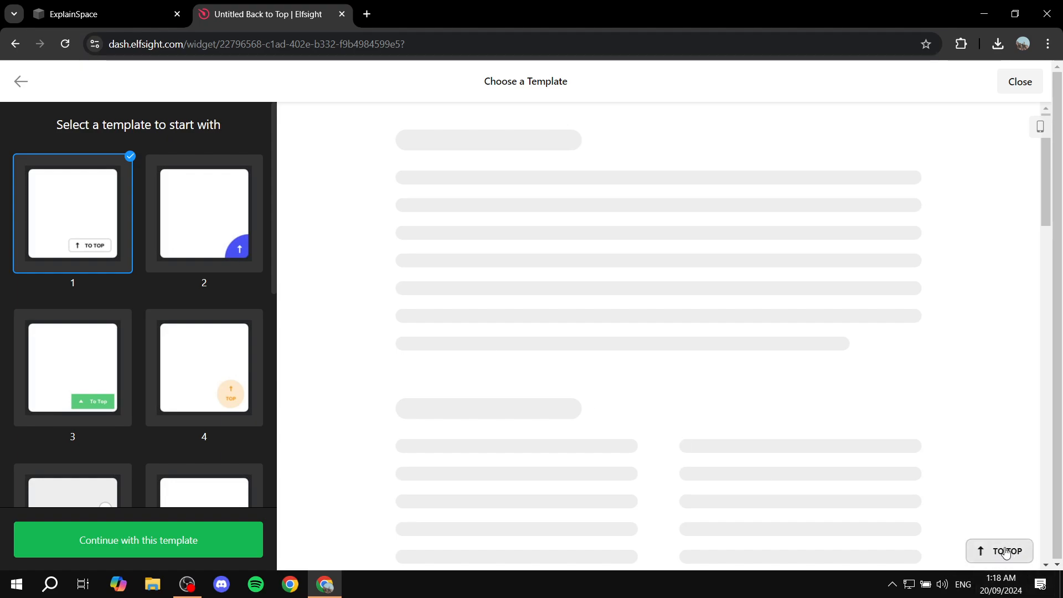
# Step: Preview Back to Top templates 4, 3, 7 and 10
pyautogui.click(204, 364)
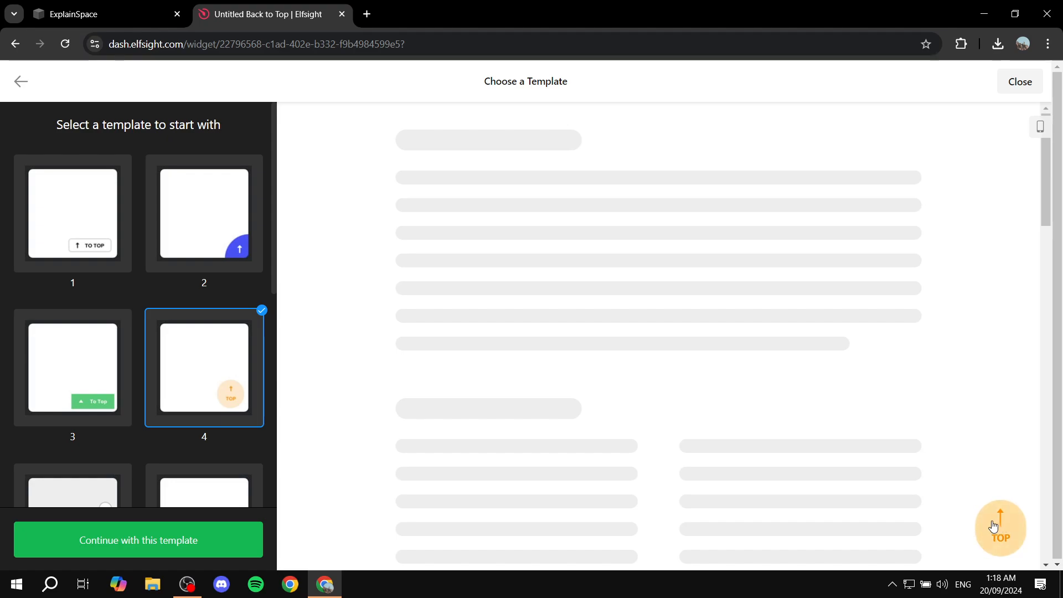
pyautogui.click(80, 365)
pyautogui.scroll(-5, 206, 369)
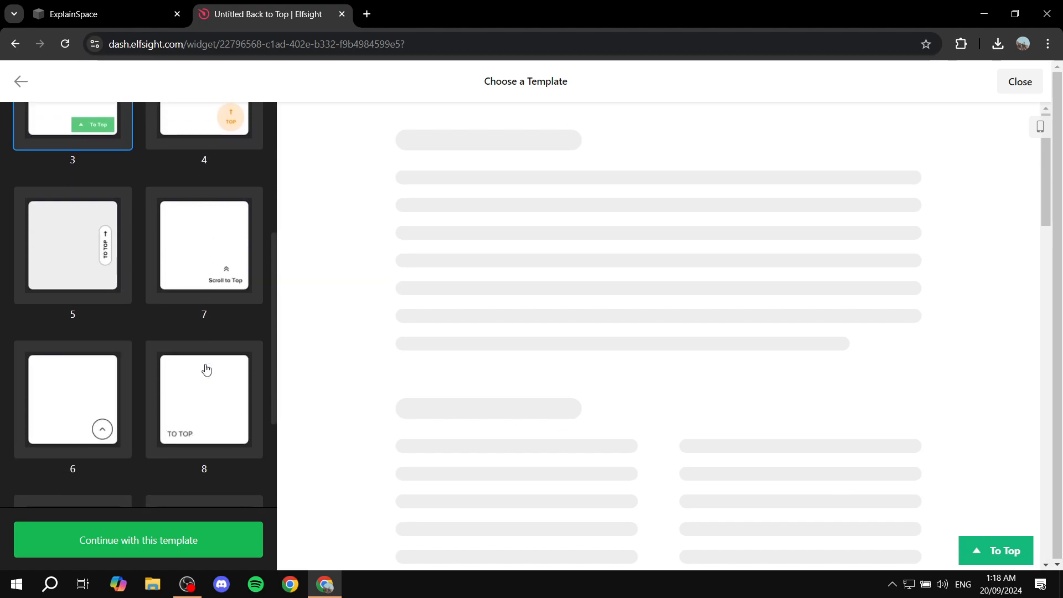
pyautogui.click(189, 249)
pyautogui.scroll(-3, 210, 366)
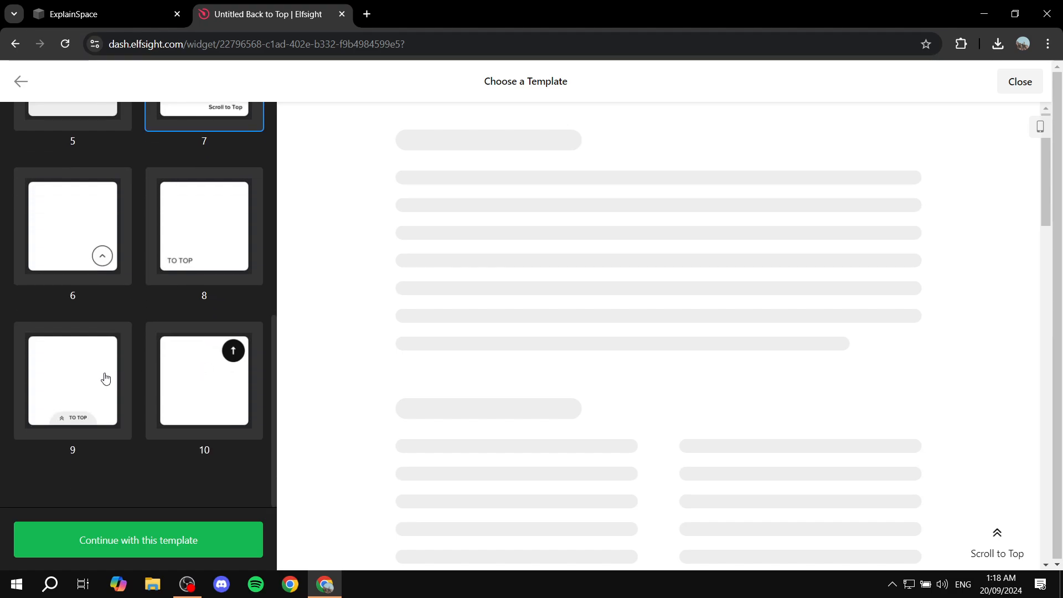
pyautogui.click(192, 370)
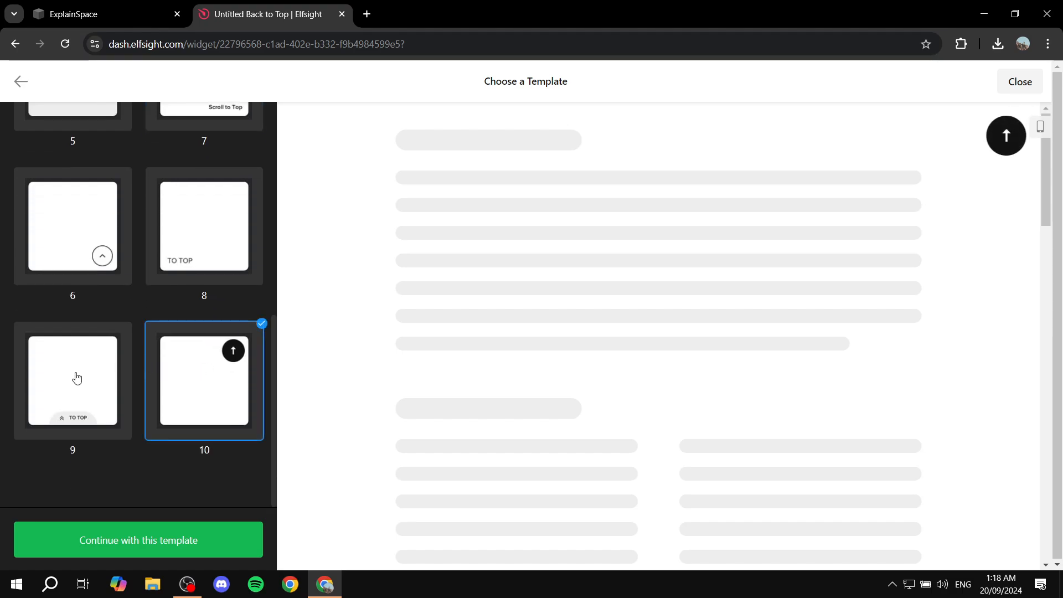
pyautogui.scroll(8, 183, 332)
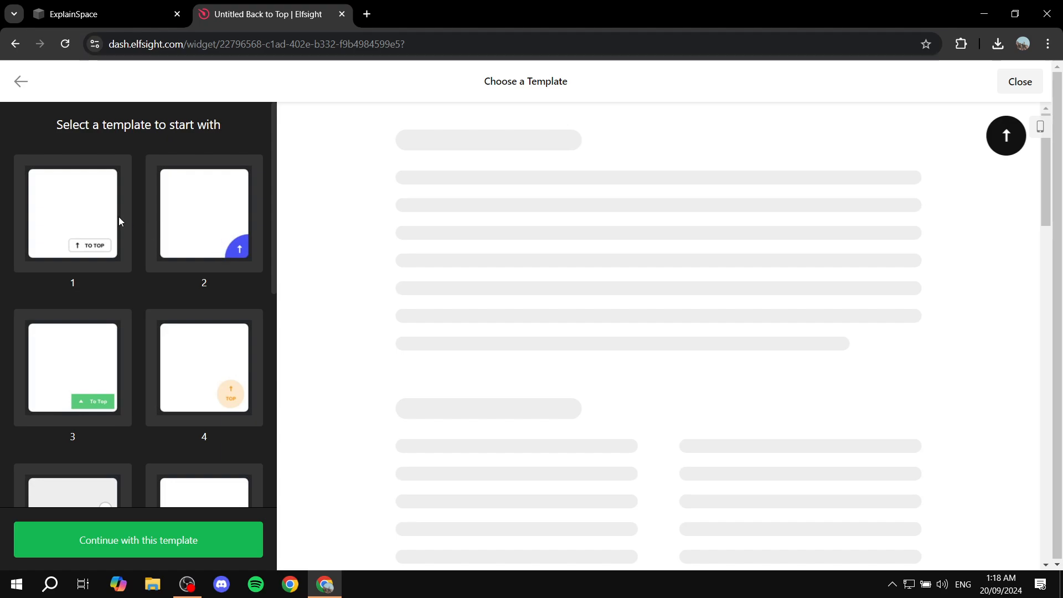
# Step: Choose template 2, the blue corner button with an arrow, and continue to its customization
pyautogui.click(239, 227)
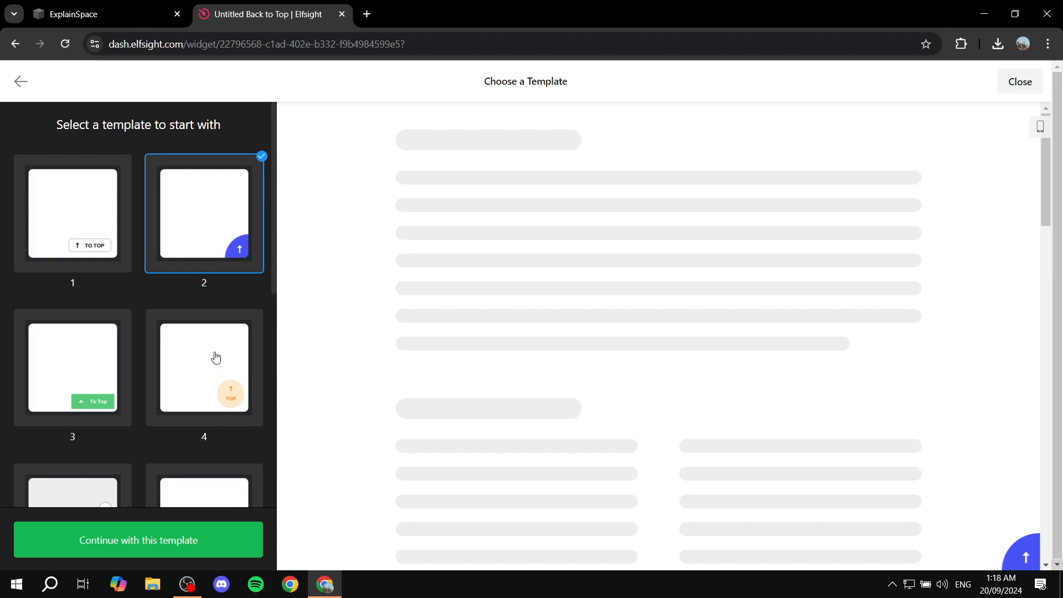
pyautogui.scroll(-8, 214, 356)
pyautogui.scroll(8, 213, 352)
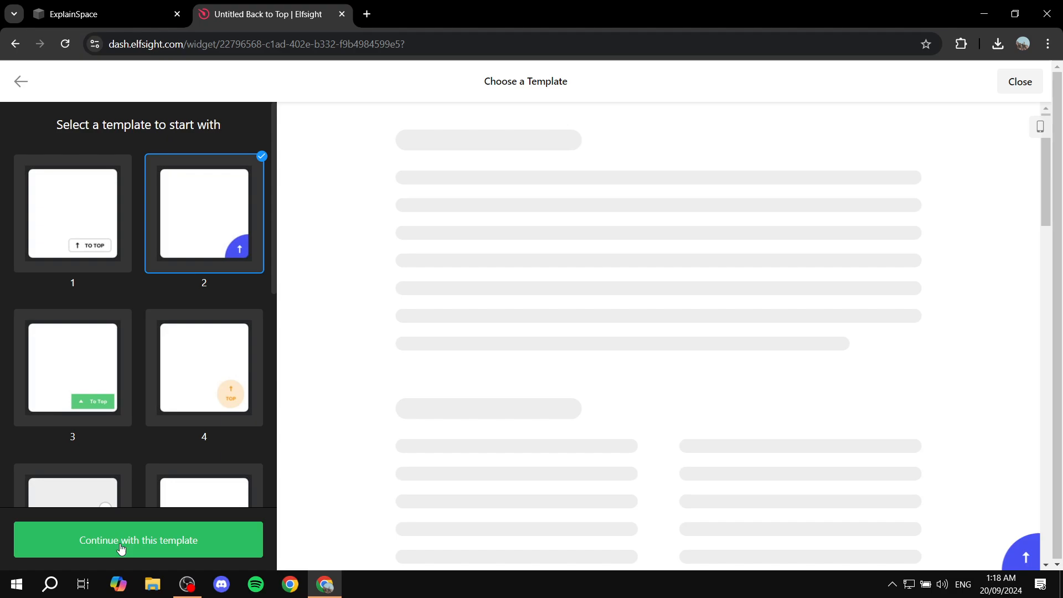
pyautogui.click(104, 545)
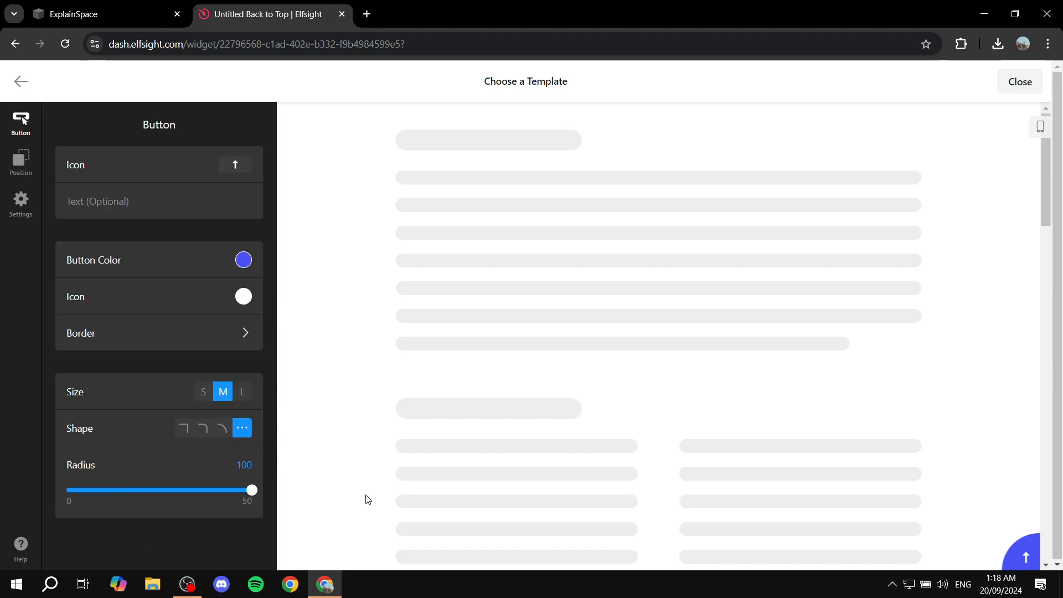
# Step: Set the button's optional text to "Top"
pyautogui.click(235, 166)
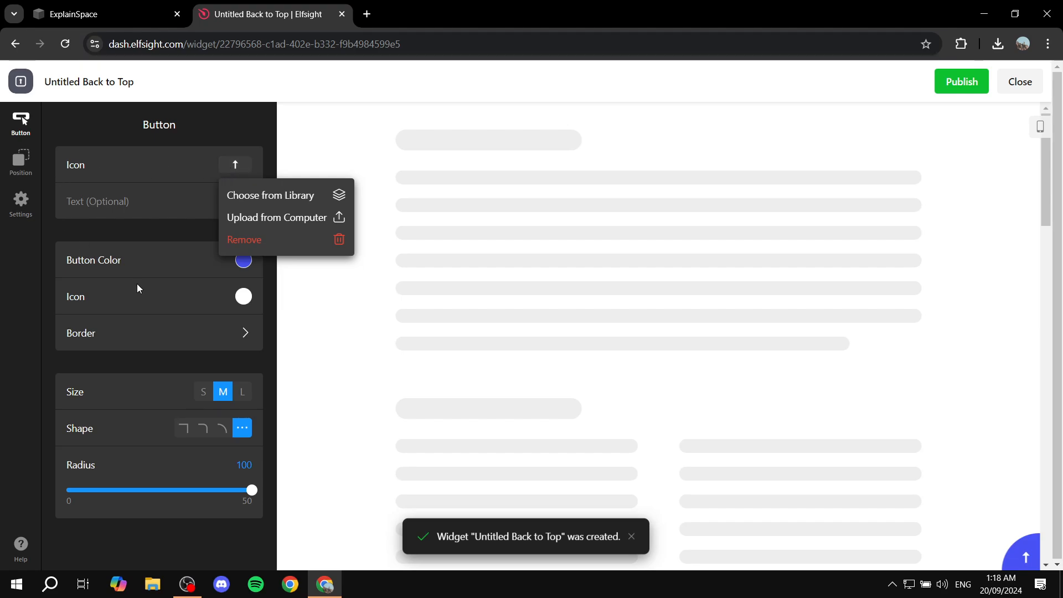
pyautogui.click(115, 200)
pyautogui.write('Back to')
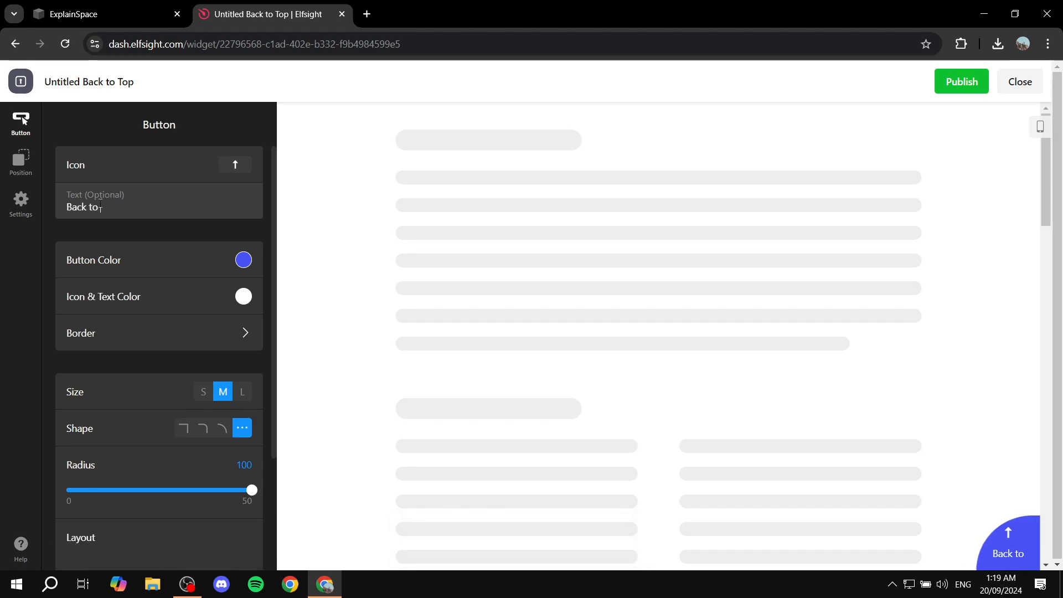
pyautogui.press('BackSpace')
pyautogui.press('BackSpace')
pyautogui.press('BackSpace')
pyautogui.press('BackSpace')
pyautogui.press('BackSpace')
pyautogui.press('BackSpace')
pyautogui.press('BackSpace')
pyautogui.write('Top')
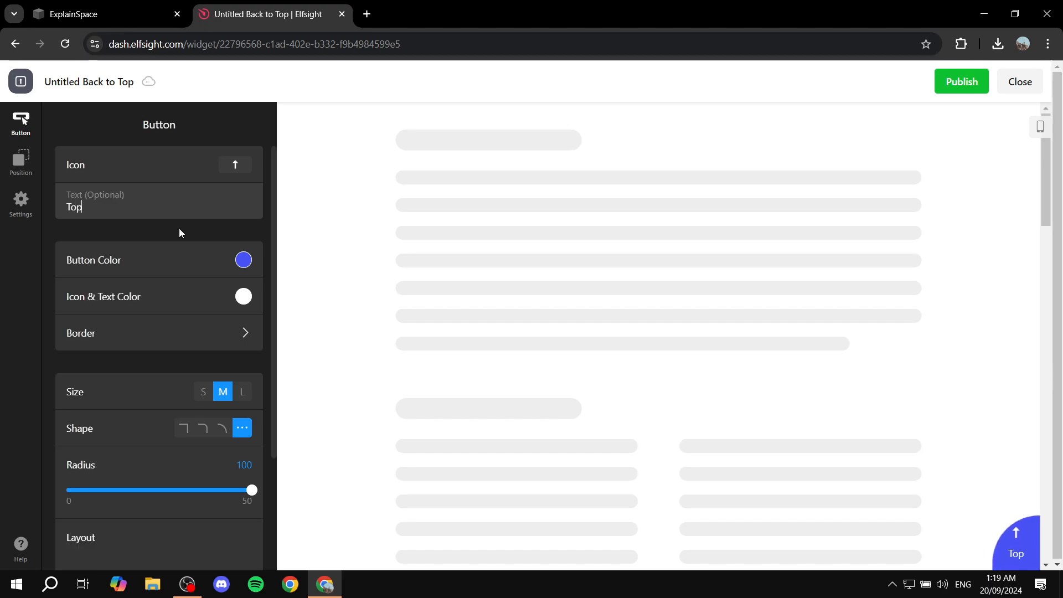
# Step: Change the button color from the palette to near-black dark grey and check the border settings
pyautogui.click(244, 260)
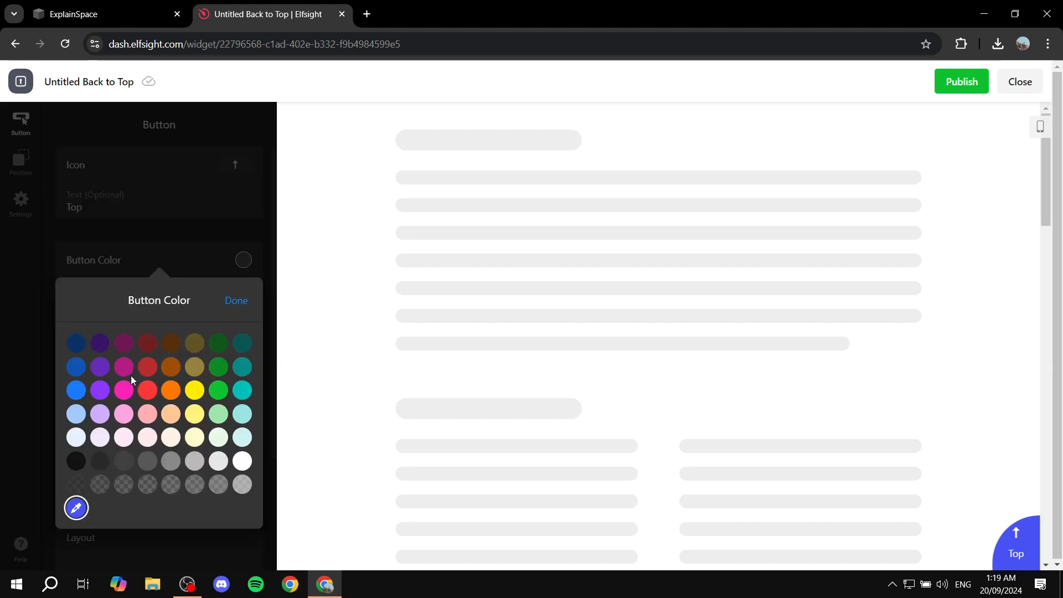
pyautogui.click(103, 462)
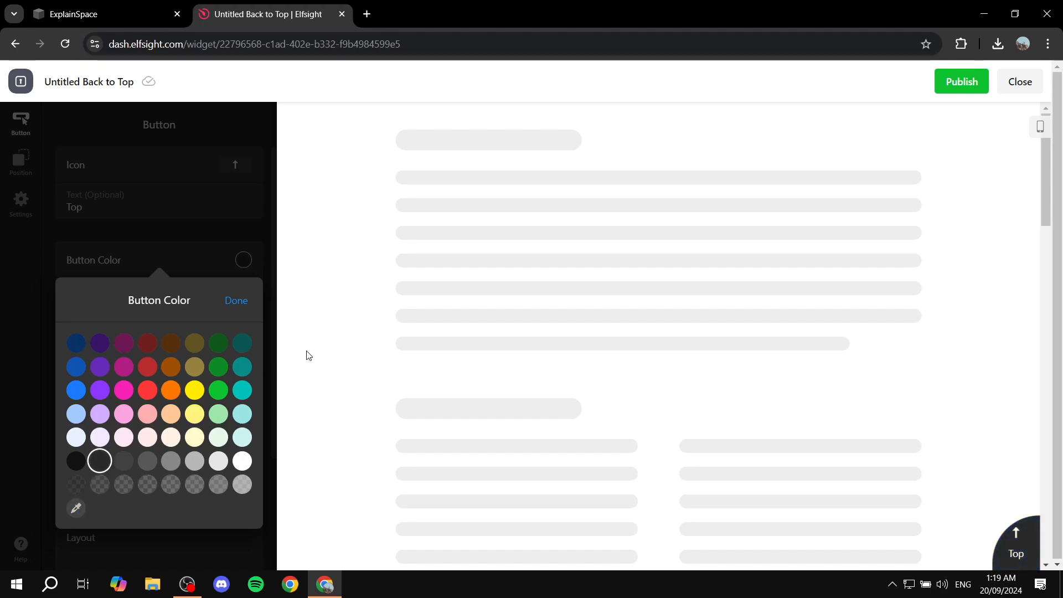
pyautogui.click(221, 241)
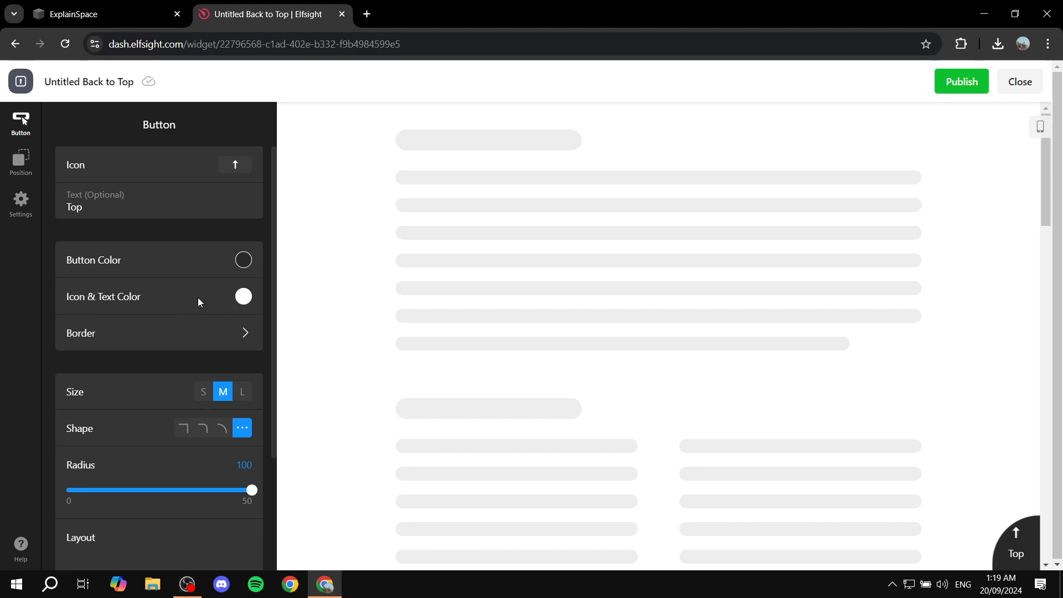
pyautogui.click(227, 334)
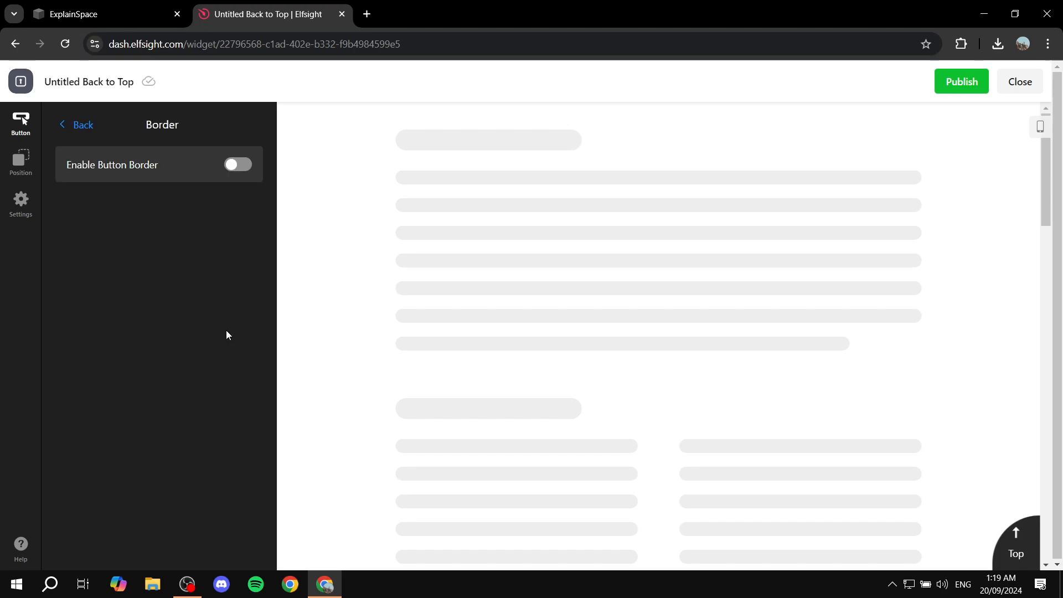
pyautogui.click(70, 125)
# Step: Try the S button size and set the size to L
pyautogui.scroll(-3, 171, 280)
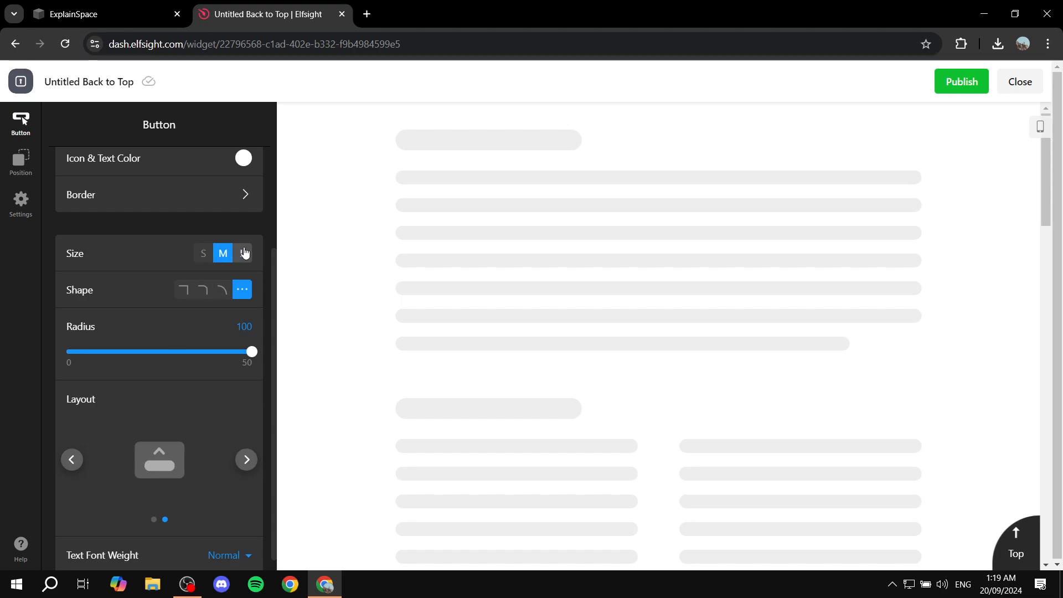
pyautogui.click(203, 255)
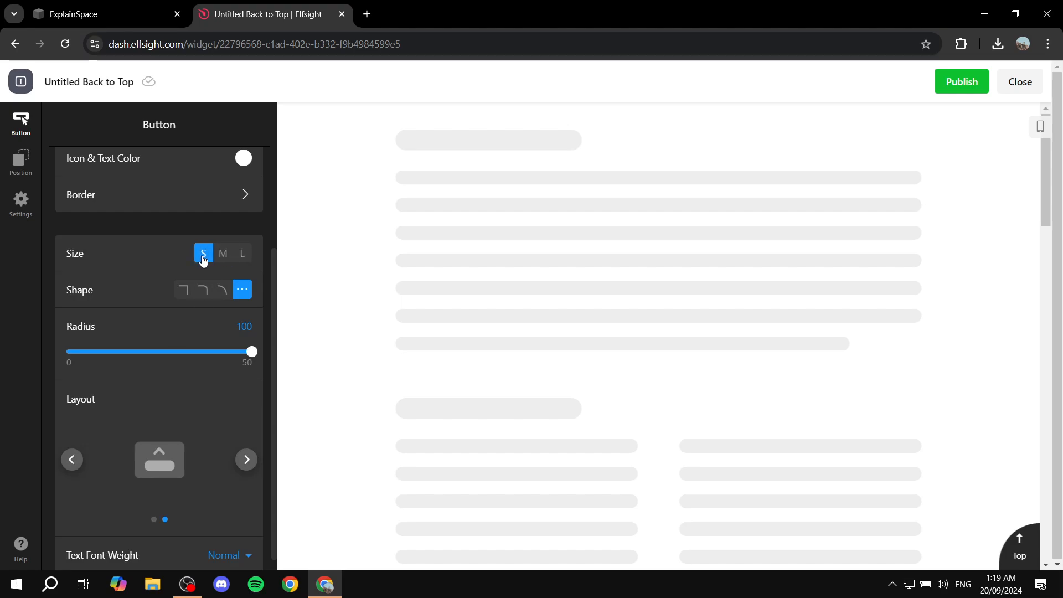
pyautogui.click(240, 254)
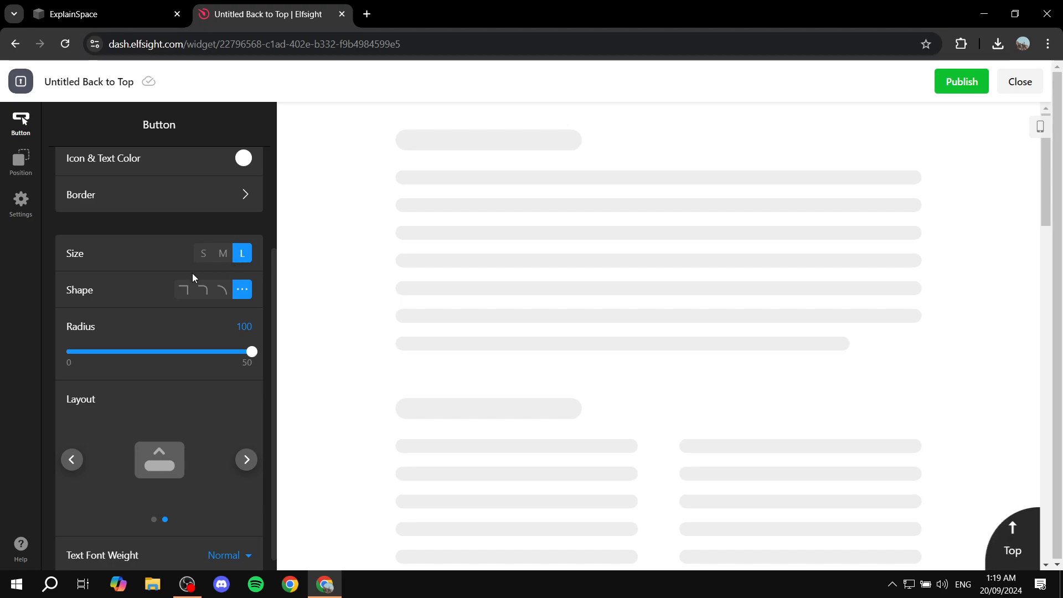
pyautogui.scroll(3, 226, 270)
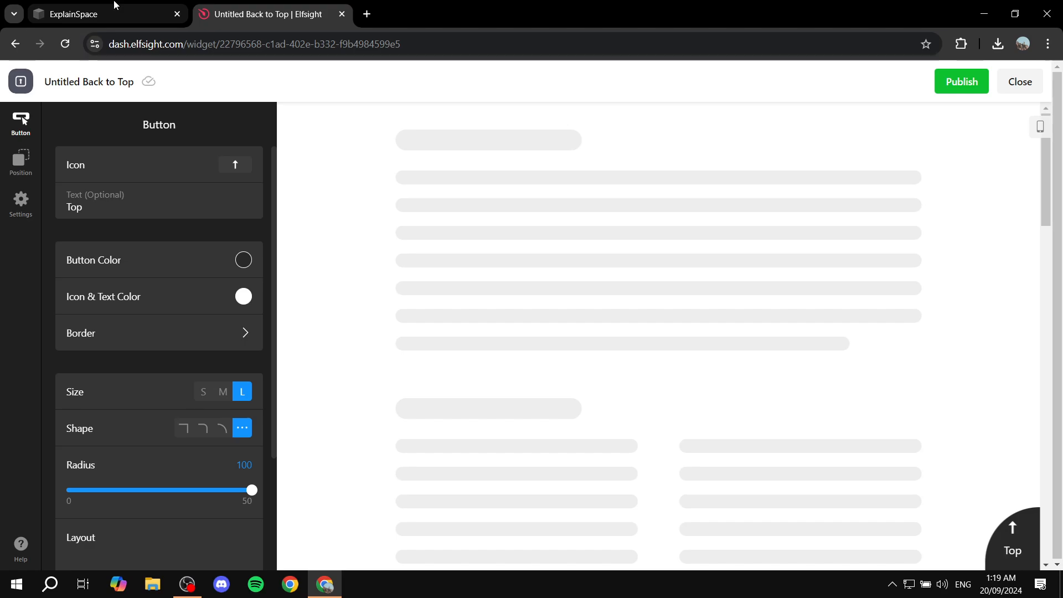
# Step: Try the side-by-side icon and text layout, and return to the layout with the icon above the text
pyautogui.scroll(-1, 146, 387)
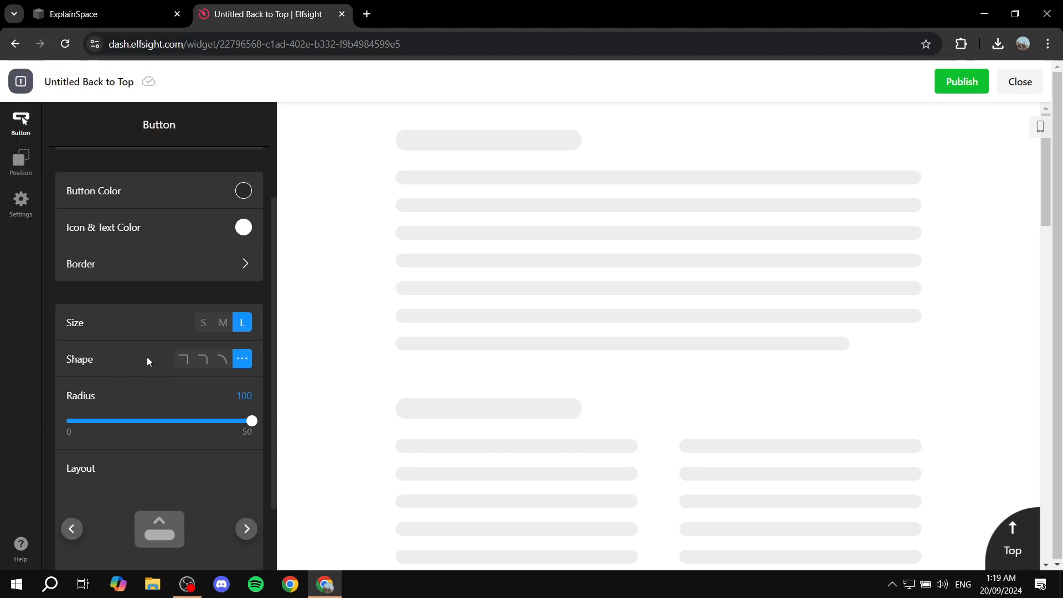
pyautogui.scroll(-2, 187, 366)
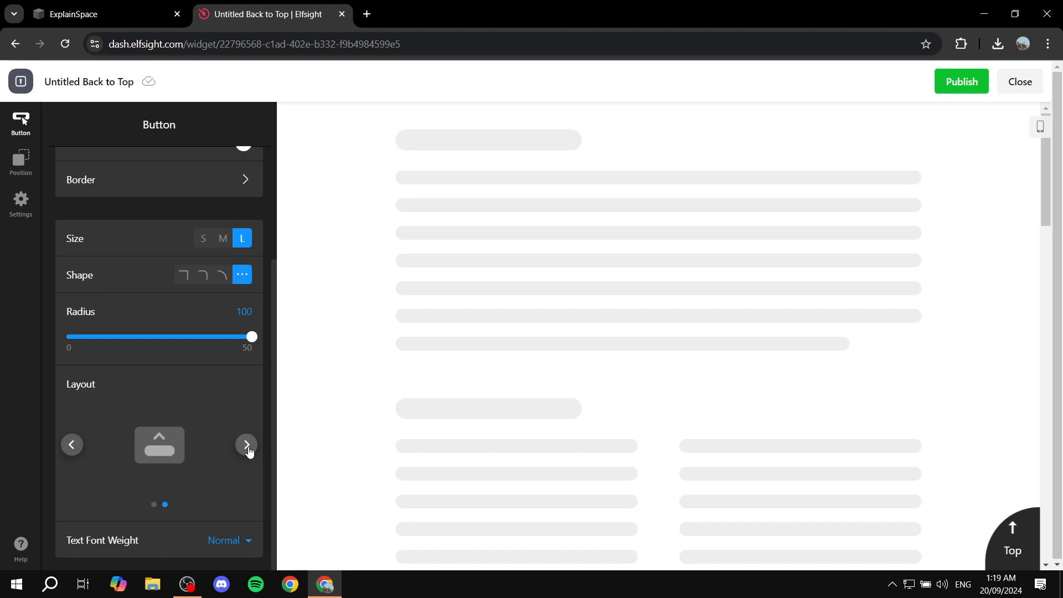
pyautogui.click(247, 445)
pyautogui.click(71, 445)
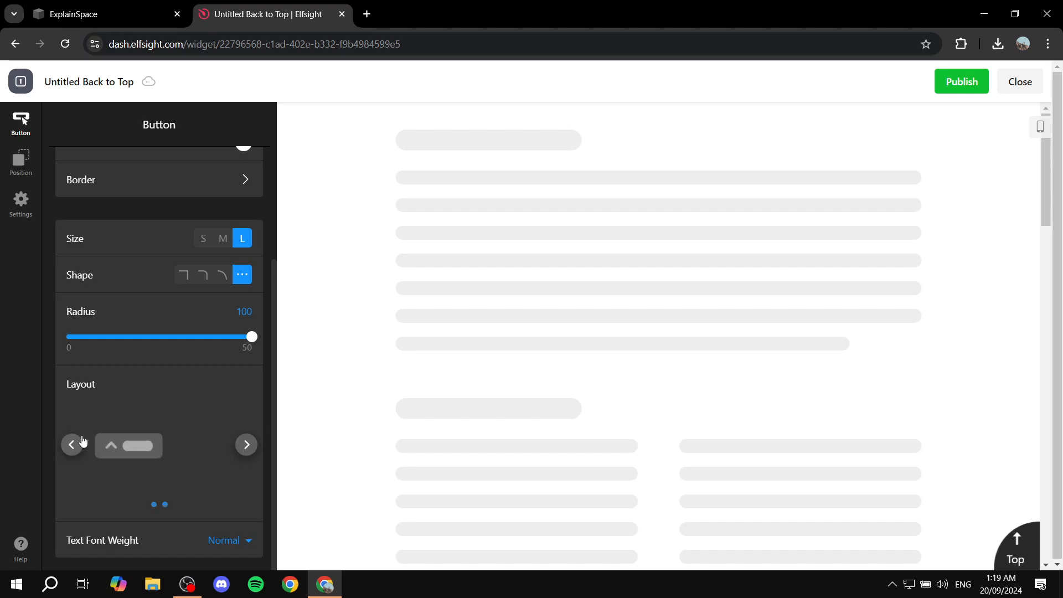
pyautogui.scroll(3, 227, 456)
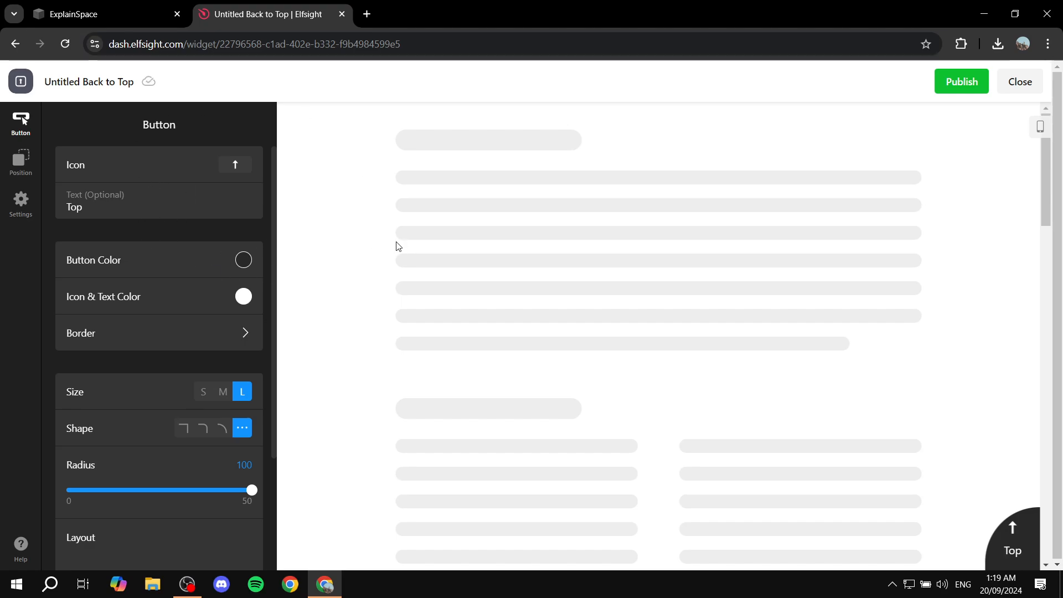
# Step: Publish the widget, review the plan features and prices, and select the Free plan
pyautogui.click(961, 83)
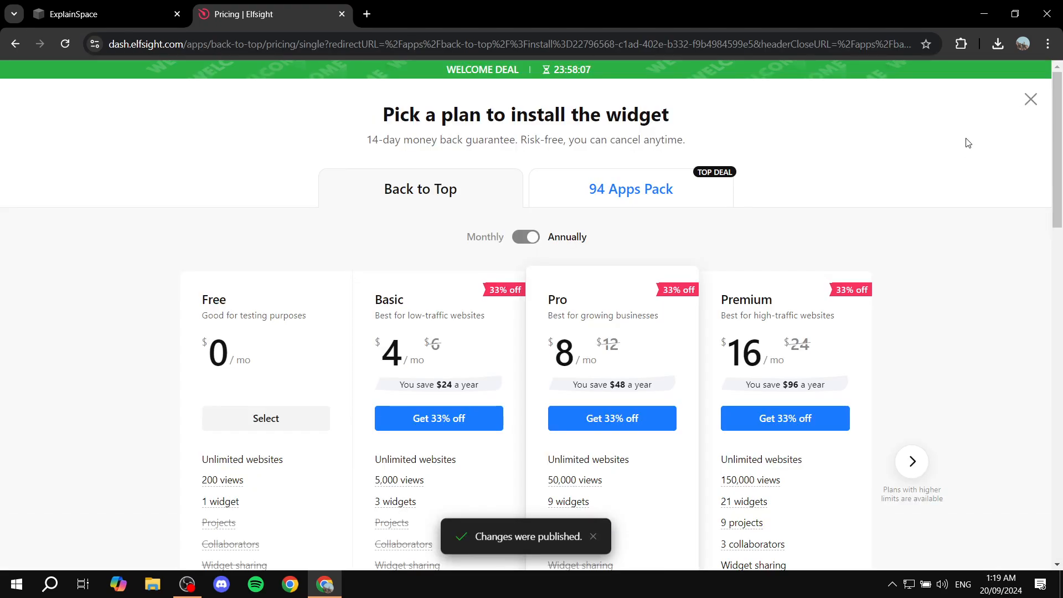
pyautogui.scroll(-1, 311, 315)
pyautogui.moveTo(194, 233); pyautogui.dragTo(248, 231)
pyautogui.click(260, 247)
pyautogui.scroll(-1, 260, 387)
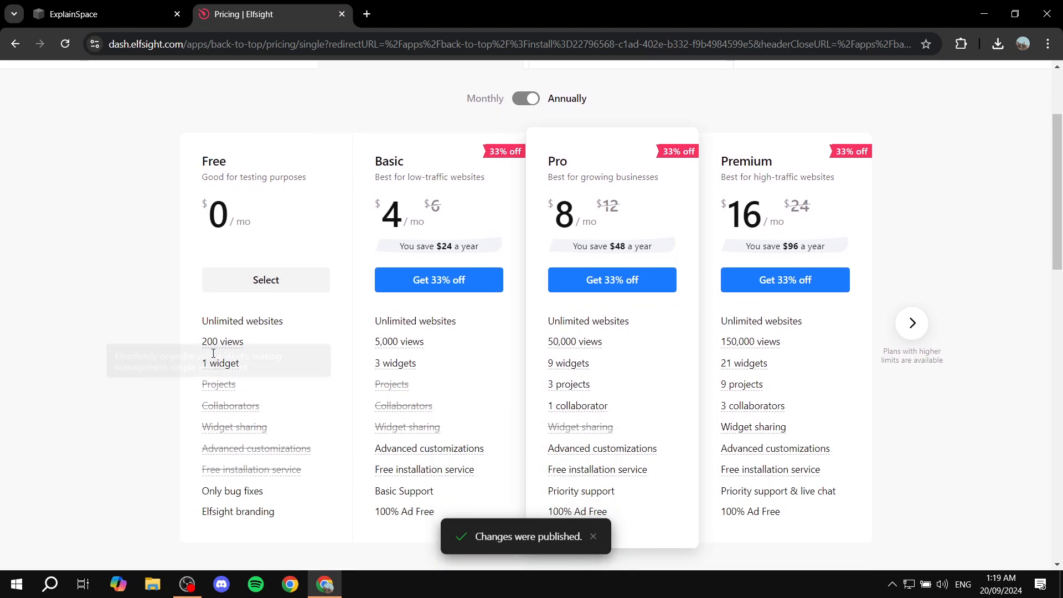
pyautogui.moveTo(195, 316); pyautogui.dragTo(283, 321)
pyautogui.click(228, 342)
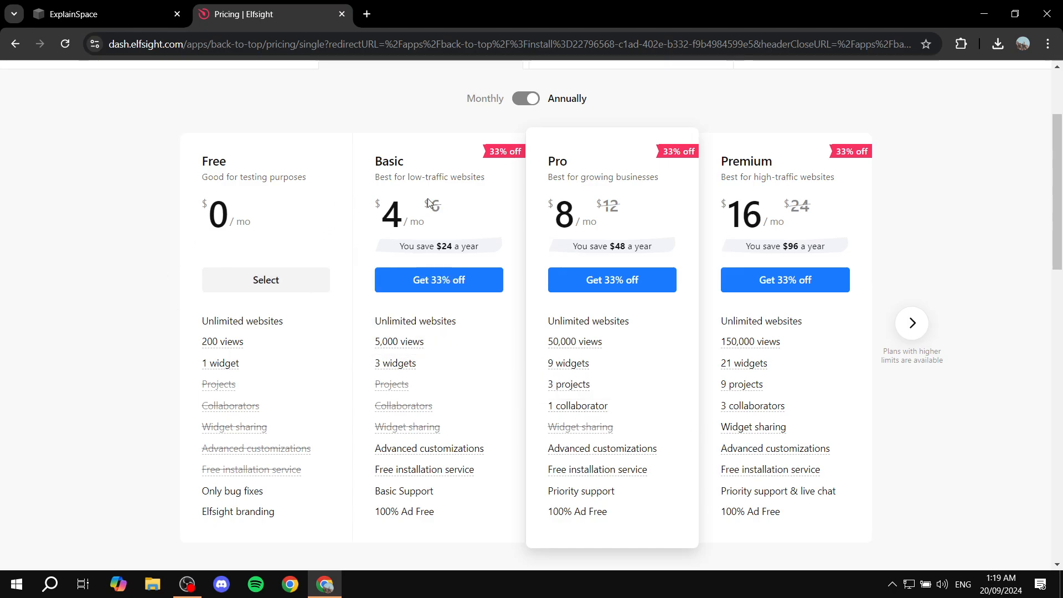
pyautogui.moveTo(362, 215); pyautogui.dragTo(450, 215)
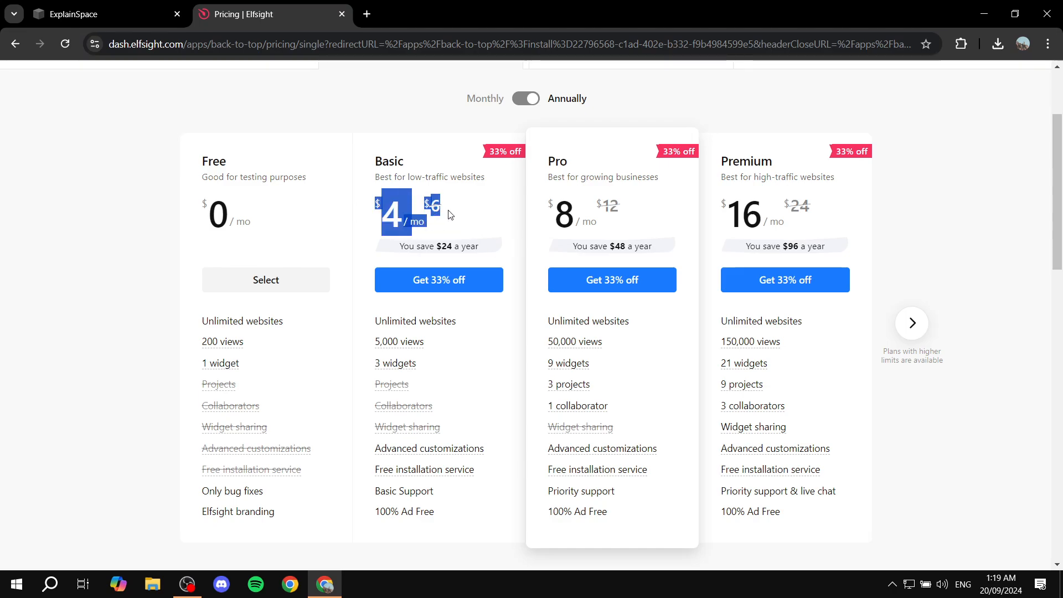
pyautogui.click(454, 214)
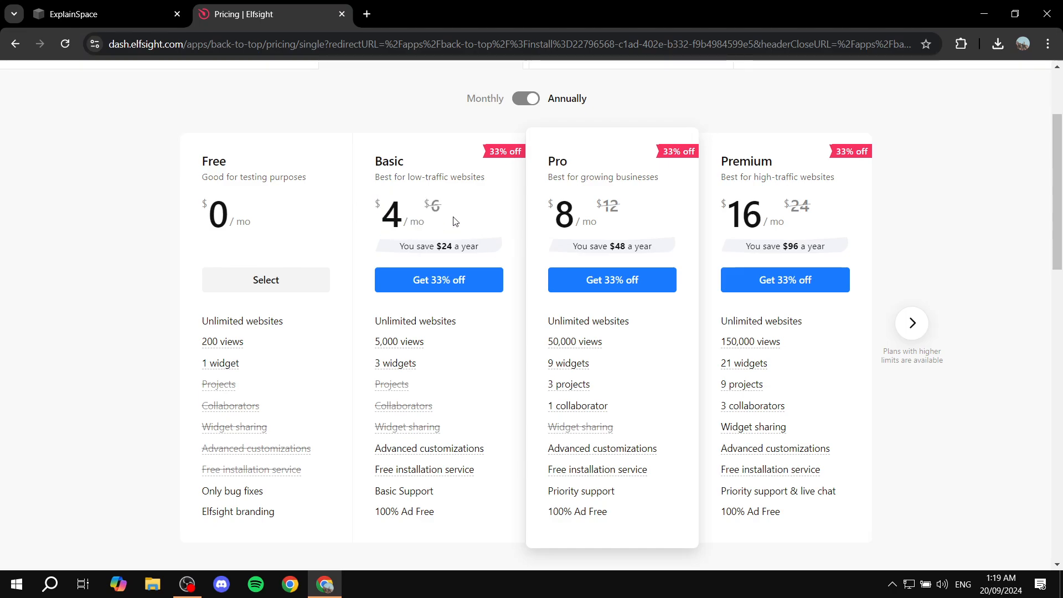
pyautogui.click(285, 284)
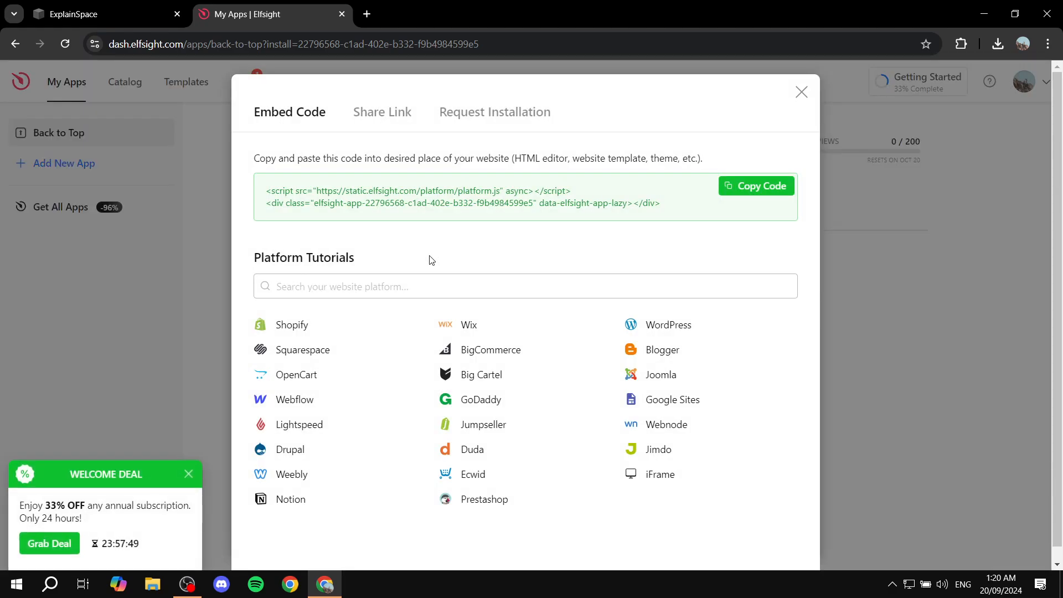
# Step: Copy the widget's embed code, close the installation dialog and switch to the Squarespace site
pyautogui.click(773, 193)
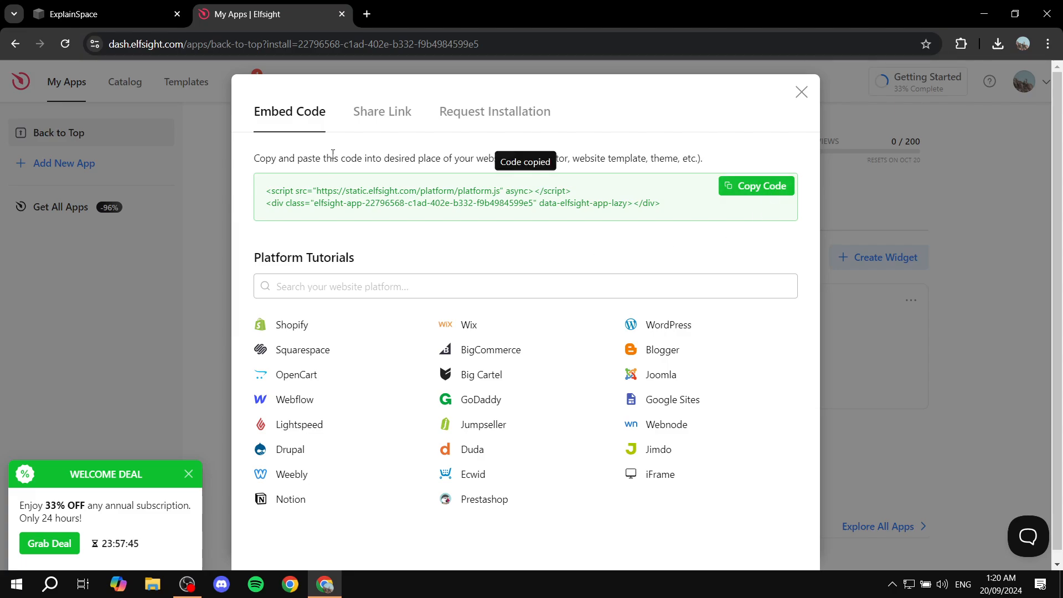
pyautogui.click(800, 91)
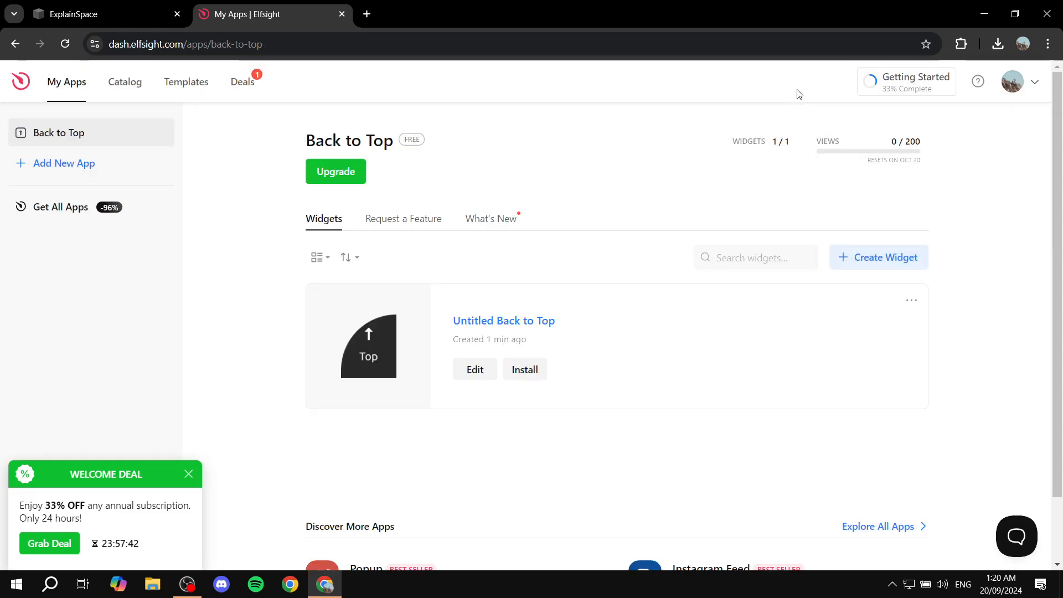
pyautogui.click(127, 5)
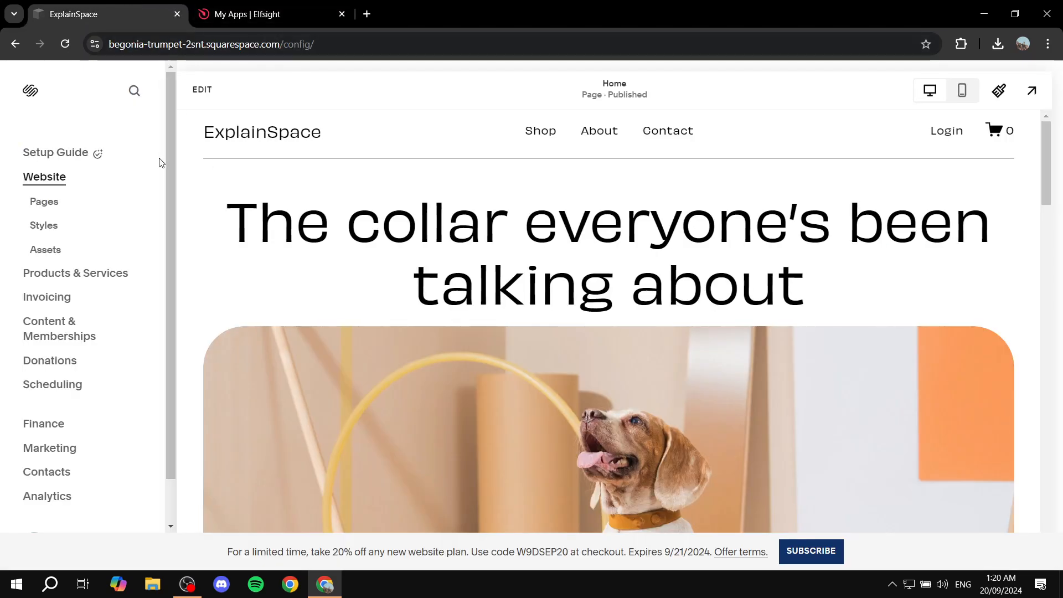
# Step: Open the Home page for editing and add a Code block to its first section
pyautogui.click(202, 89)
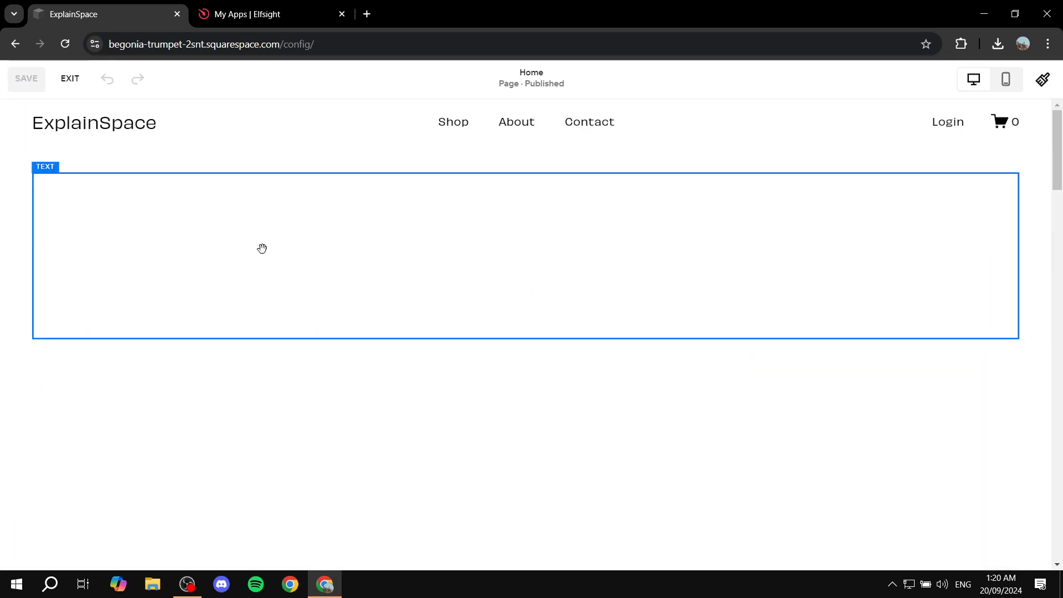
pyautogui.scroll(-4, 227, 361)
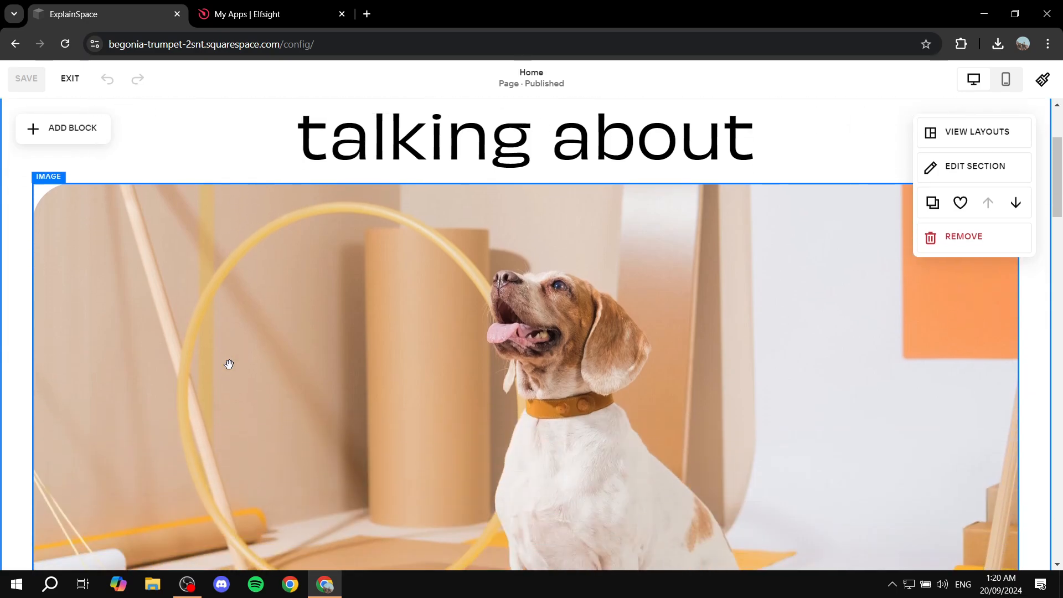
pyautogui.scroll(1, 158, 222)
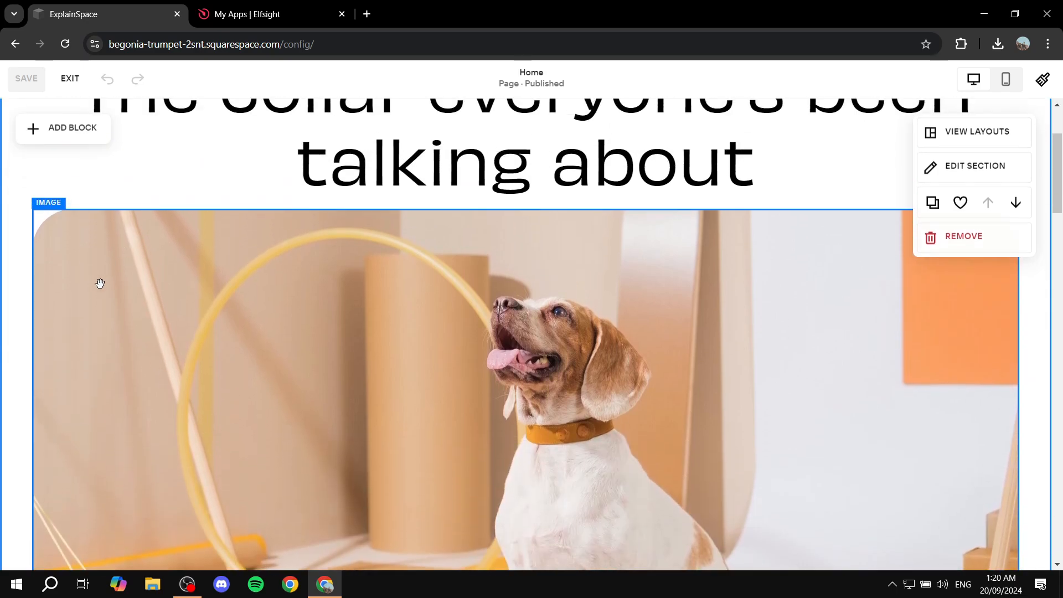
pyautogui.click(100, 282)
pyautogui.click(9, 239)
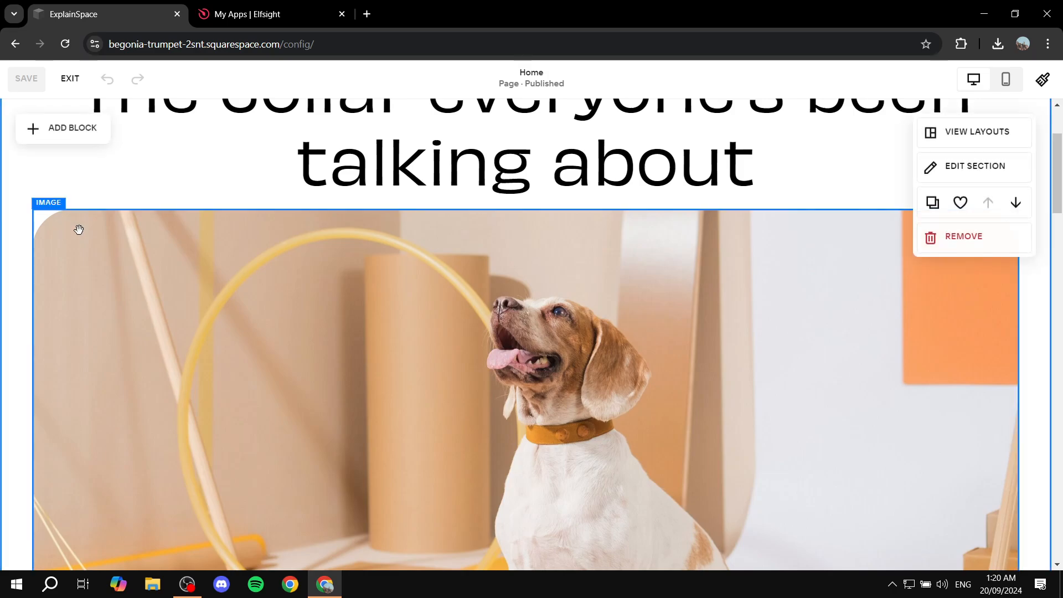
pyautogui.click(63, 134)
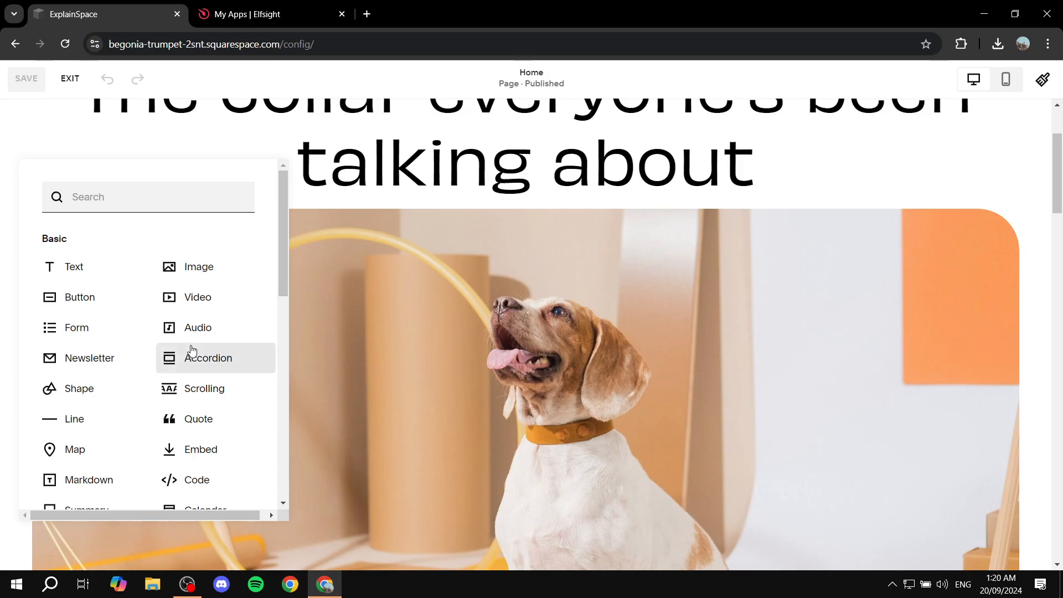
pyautogui.scroll(-1, 205, 349)
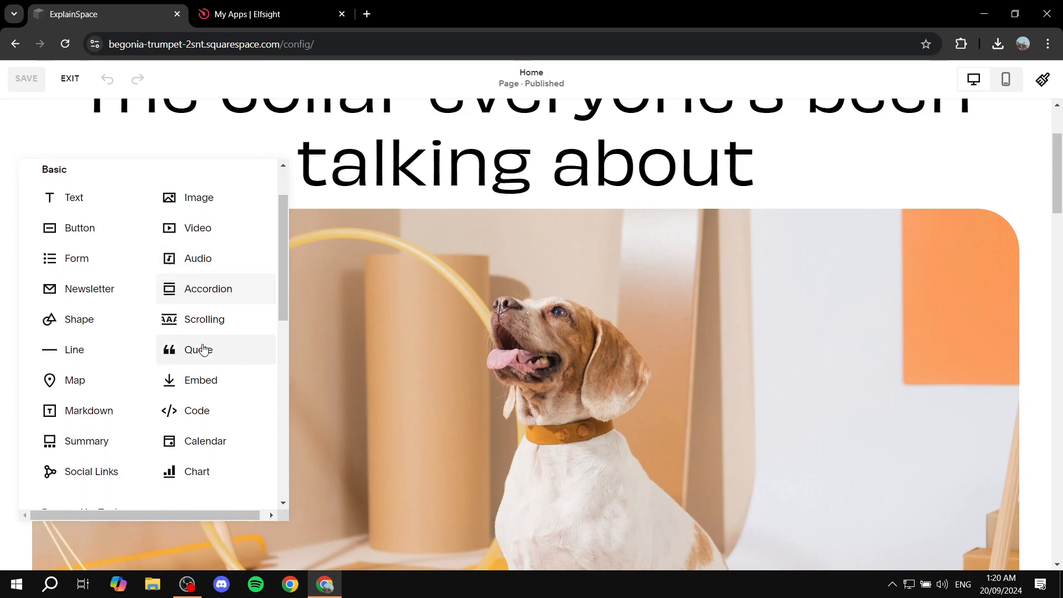
pyautogui.click(207, 416)
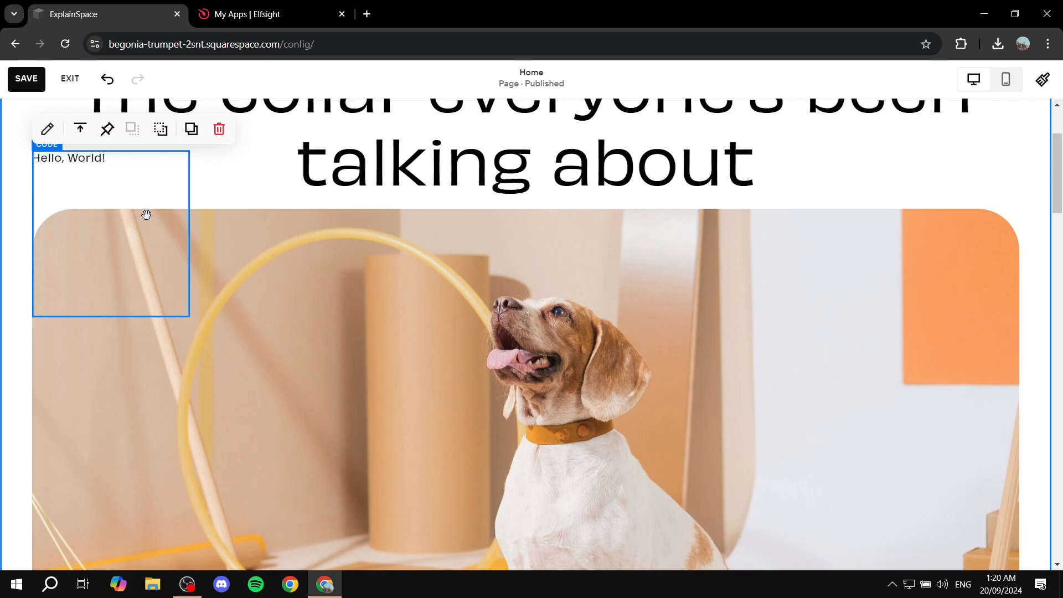
# Step: Replace the Code block's default HTML with the copied Elfsight embed code and close its editor
pyautogui.doubleClick(129, 174)
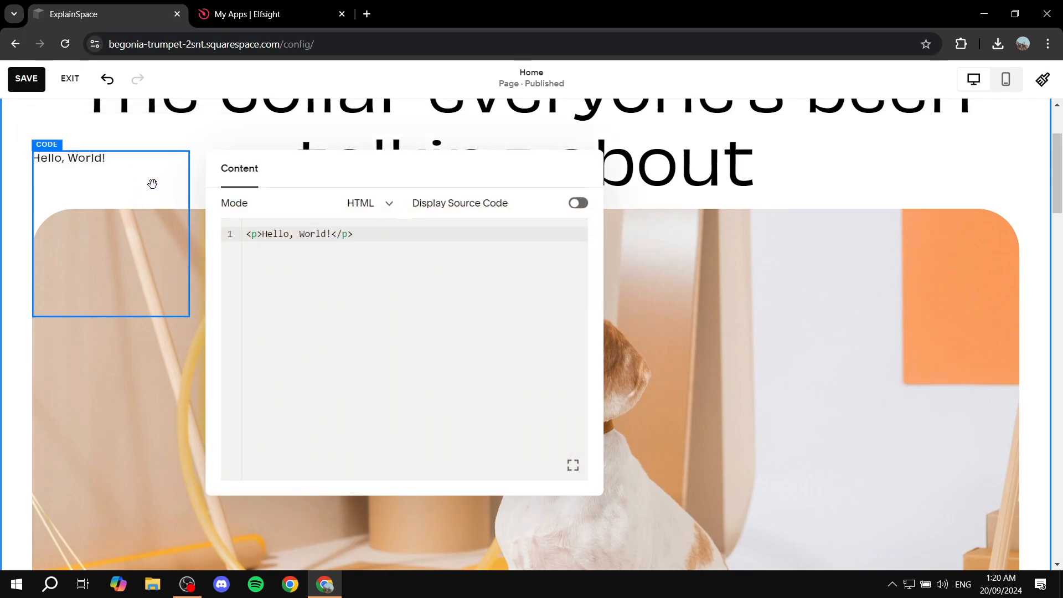
pyautogui.click(402, 242)
pyautogui.hotkey('ctrl', 'a')
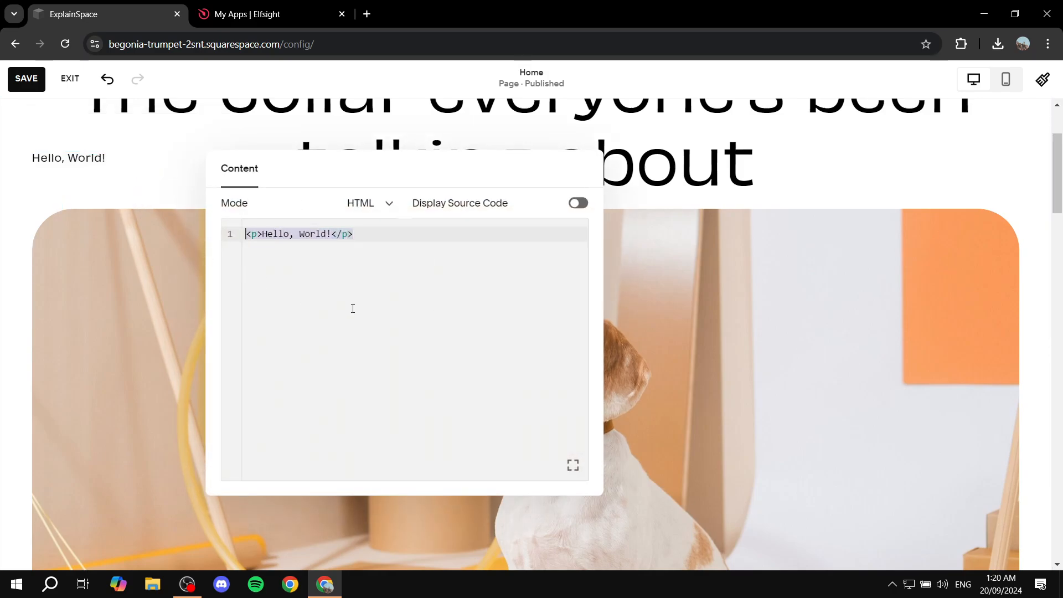
pyautogui.press('BackSpace')
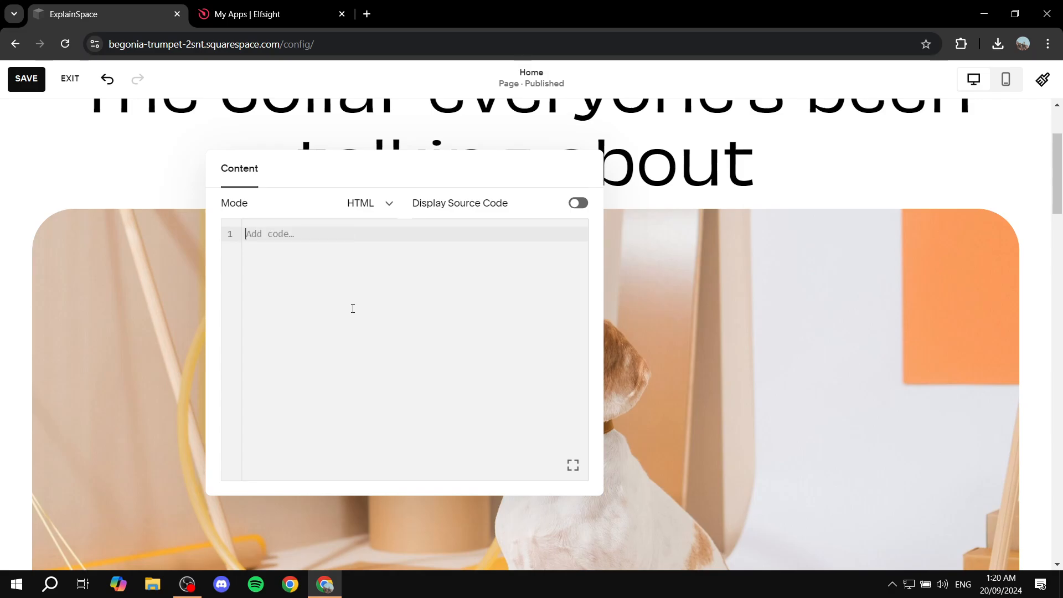
pyautogui.hotkey('ctrl', 'v')
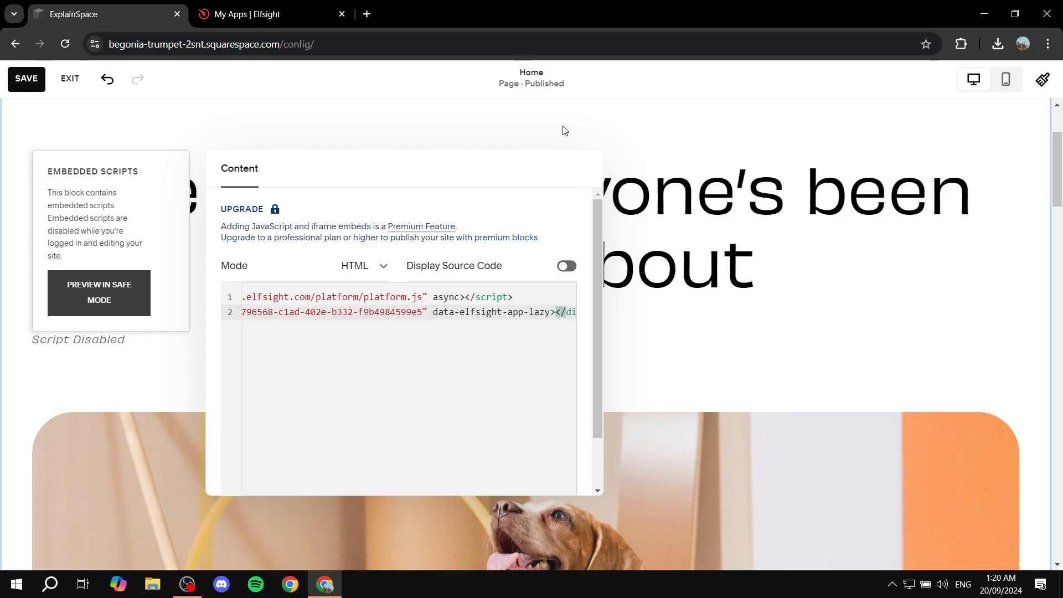
pyautogui.click(576, 135)
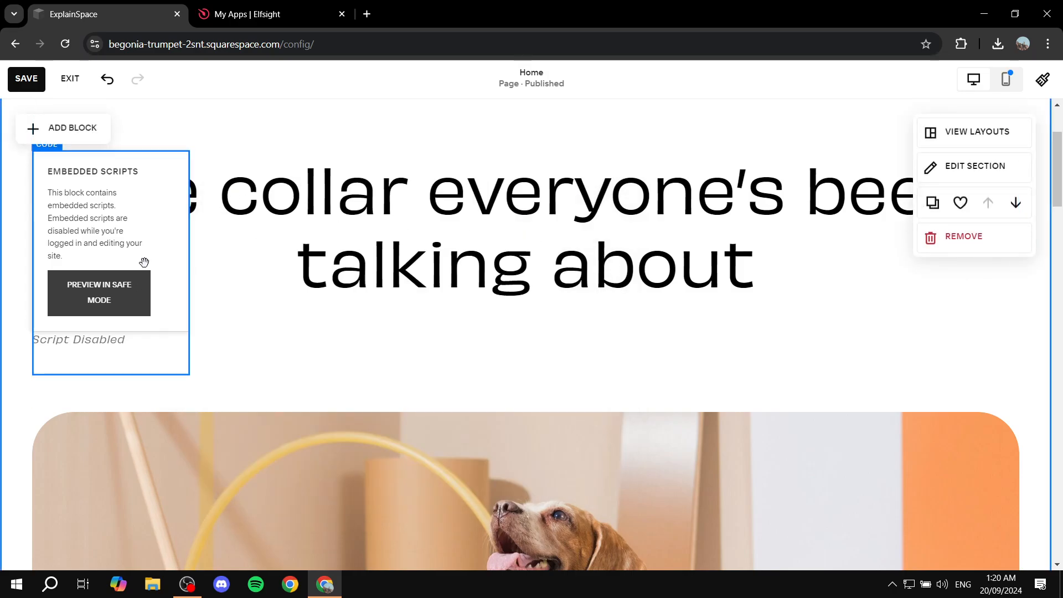
# Step: Preview the embedded script in safe mode and place the Code block at the right edge of the section, over the heading's end
pyautogui.scroll(1, 159, 238)
pyautogui.scroll(-1, 1024, 386)
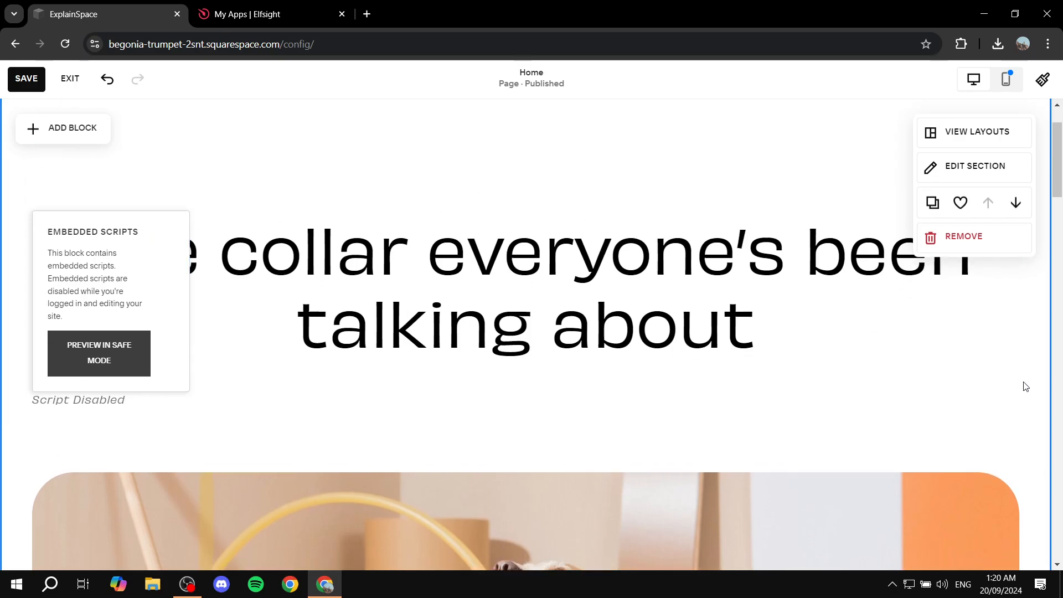
pyautogui.scroll(1, 199, 271)
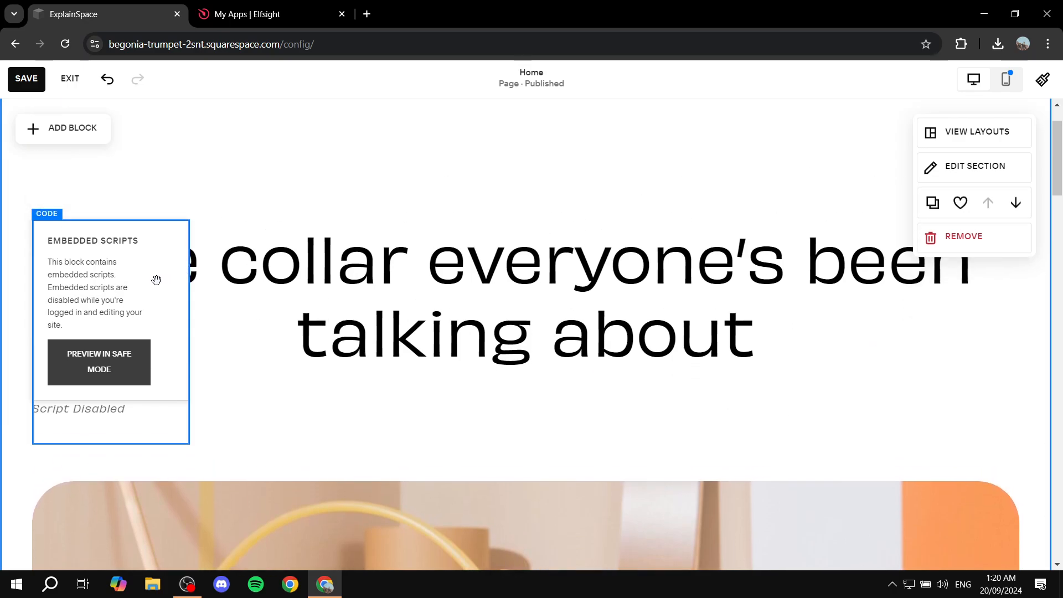
pyautogui.moveTo(98, 284); pyautogui.dragTo(360, 382)
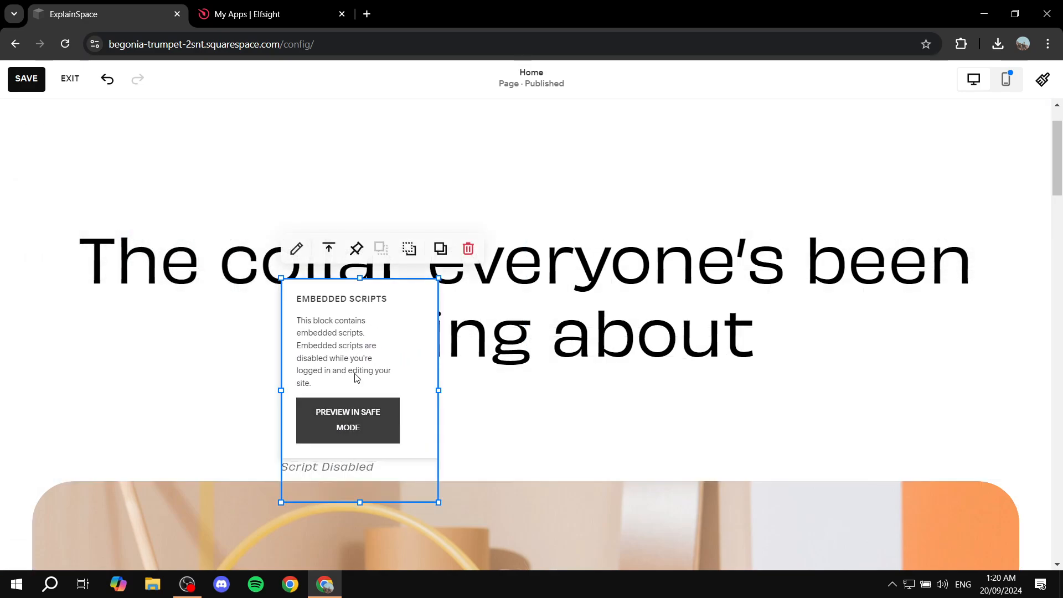
pyautogui.click(352, 414)
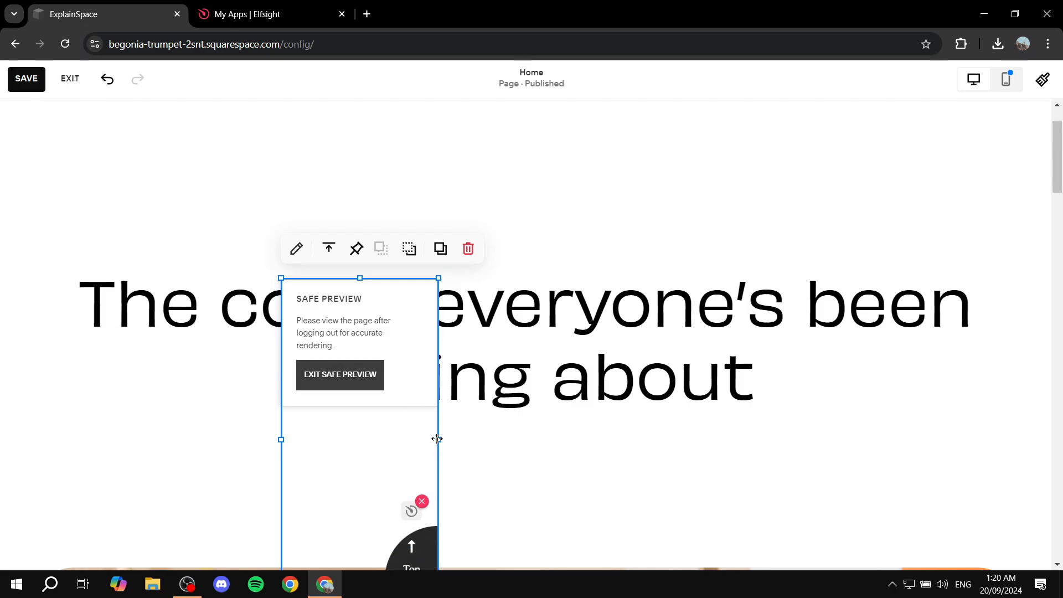
pyautogui.moveTo(437, 439); pyautogui.dragTo(1033, 436)
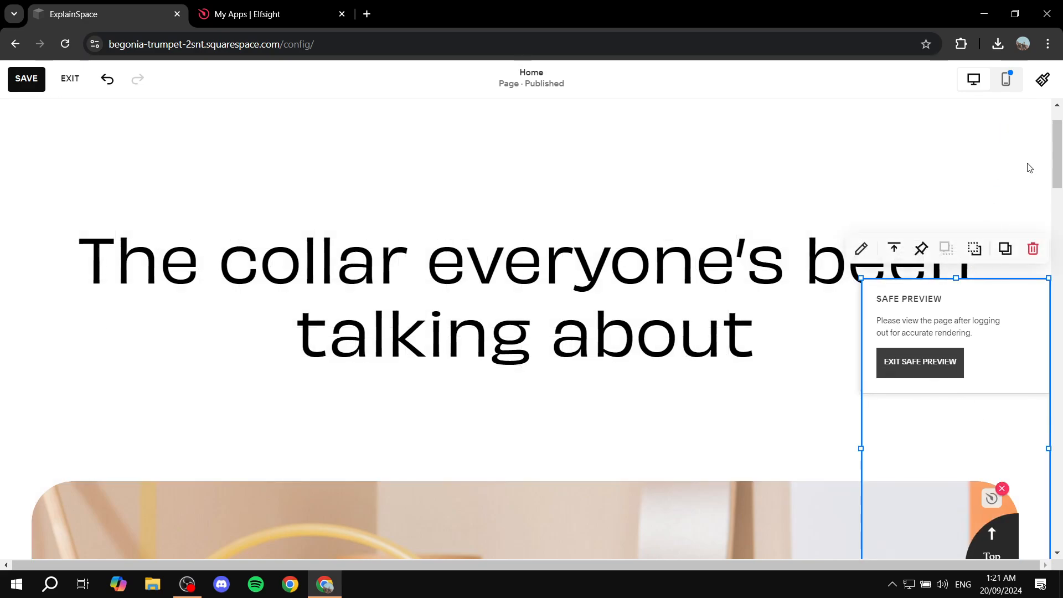
# Step: Save the Home page changes and exit editing to the full-page site view
pyautogui.click(26, 77)
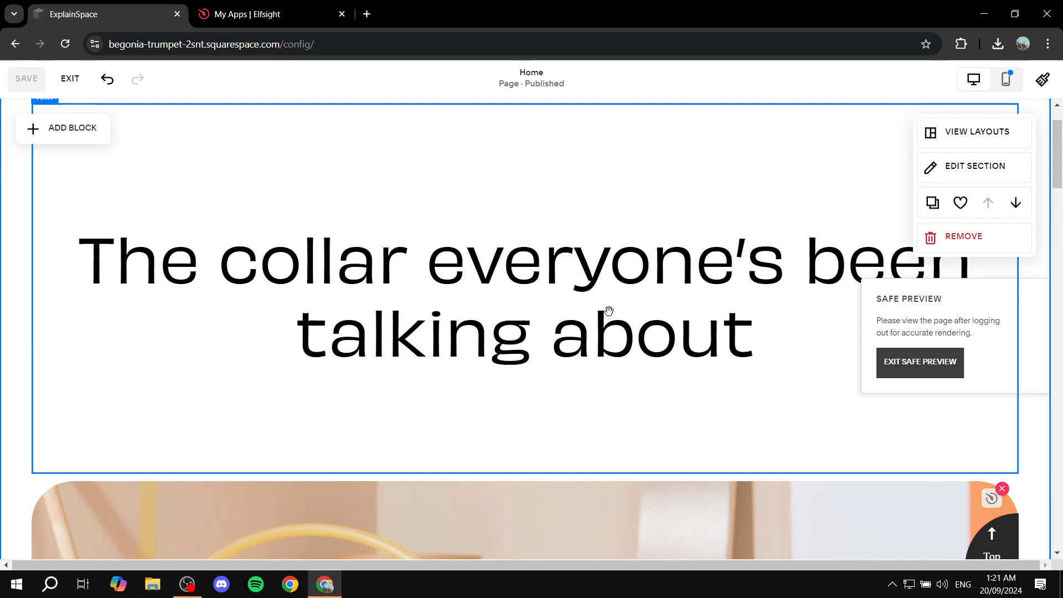
pyautogui.click(71, 79)
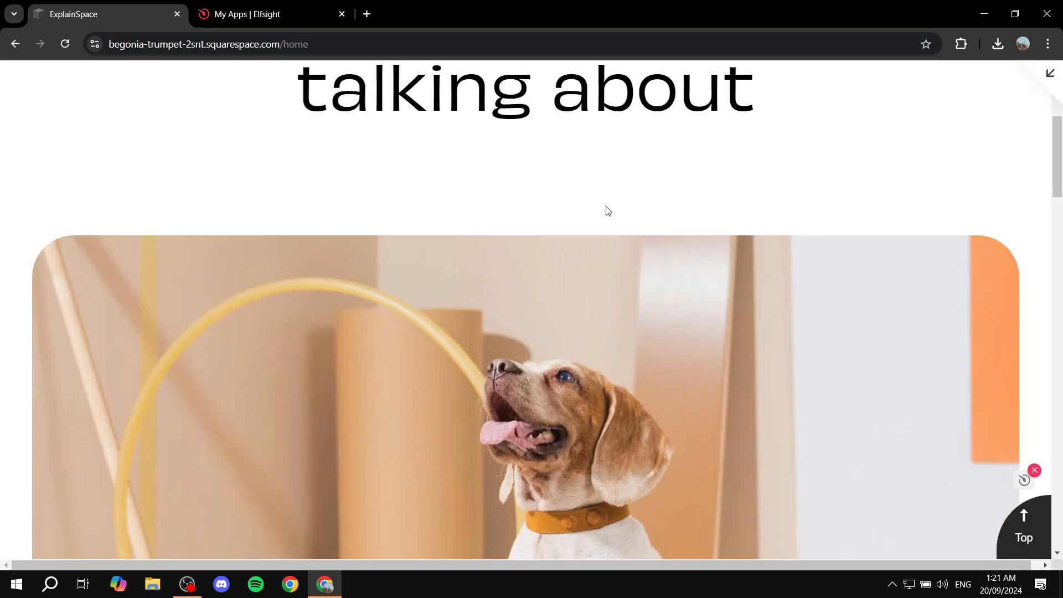
# Step: Test the Top button from the foot of the Home page and check its placement along the page
pyautogui.scroll(-15, 752, 333)
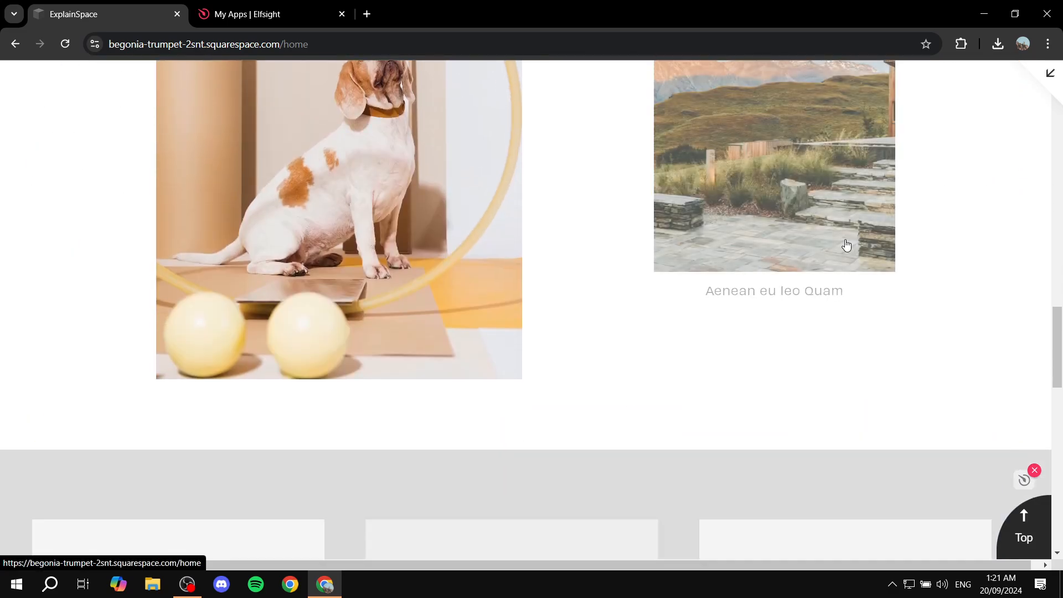
pyautogui.scroll(-20, 752, 287)
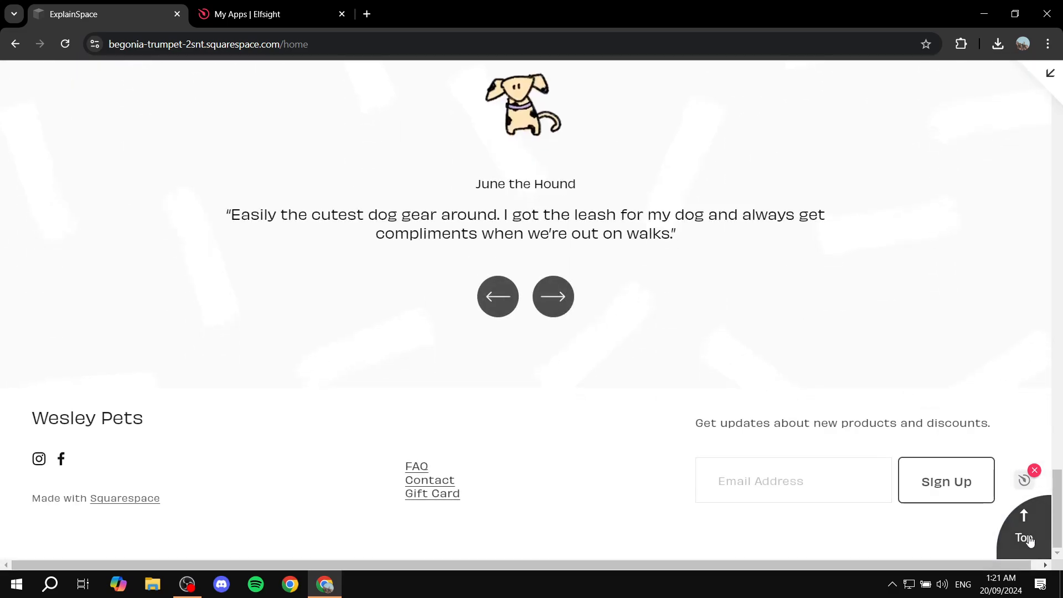
pyautogui.click(1027, 538)
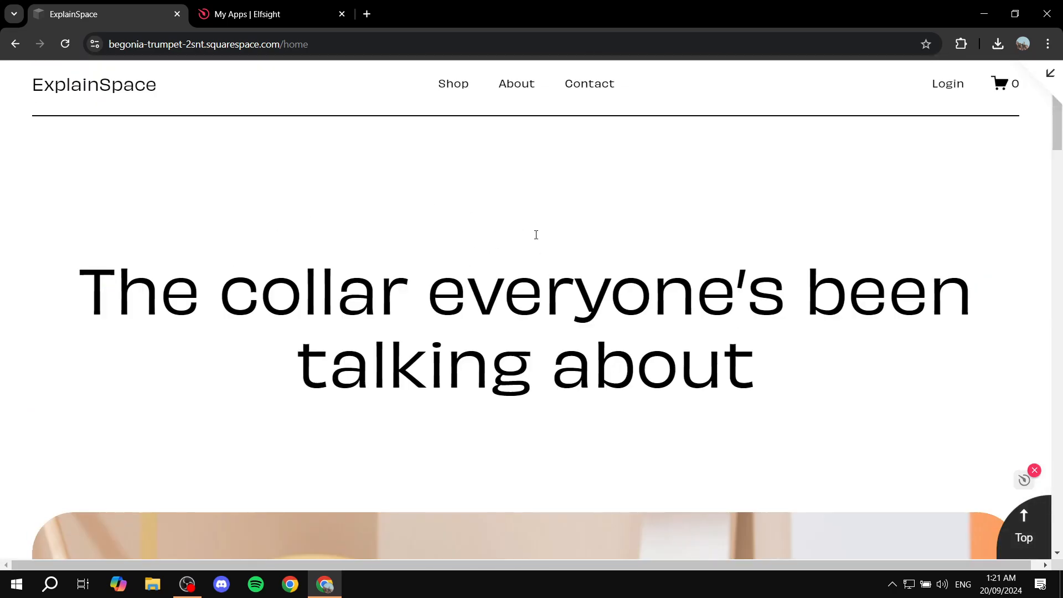
pyautogui.scroll(-12, 937, 333)
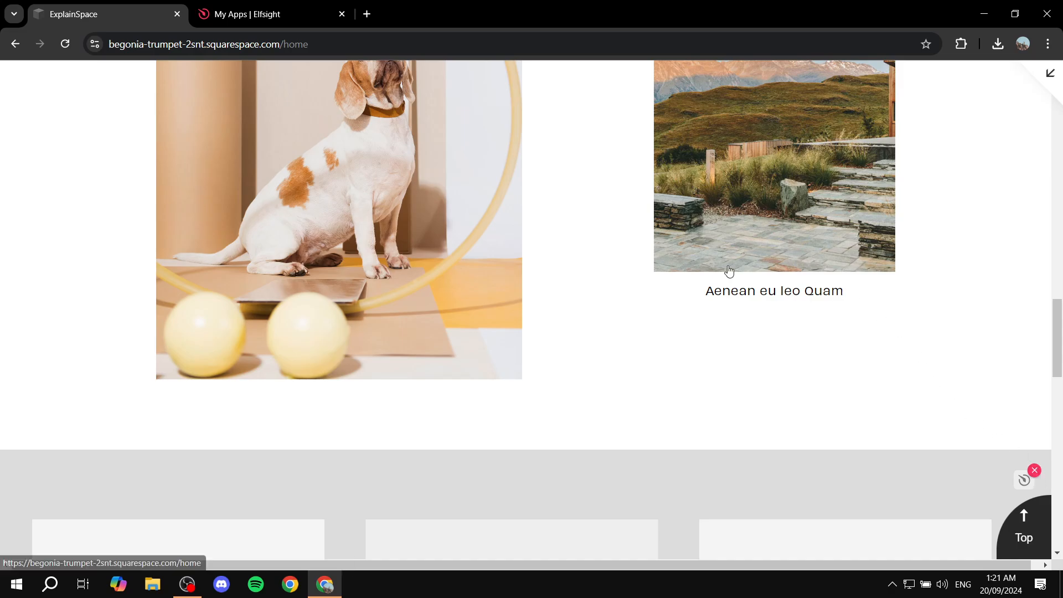
pyautogui.scroll(8, 243, 315)
pyautogui.scroll(6, 230, 331)
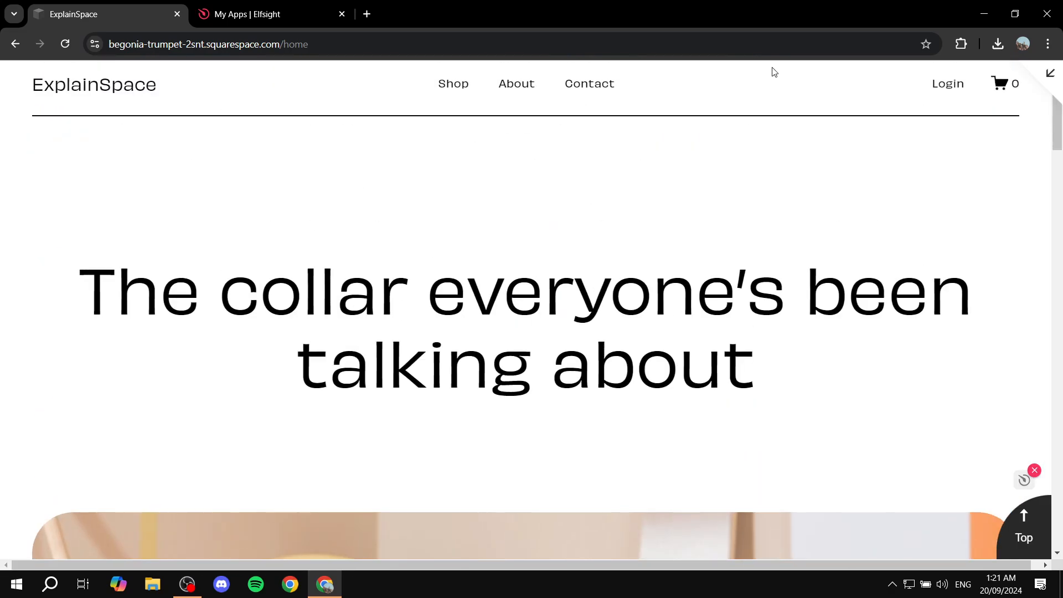